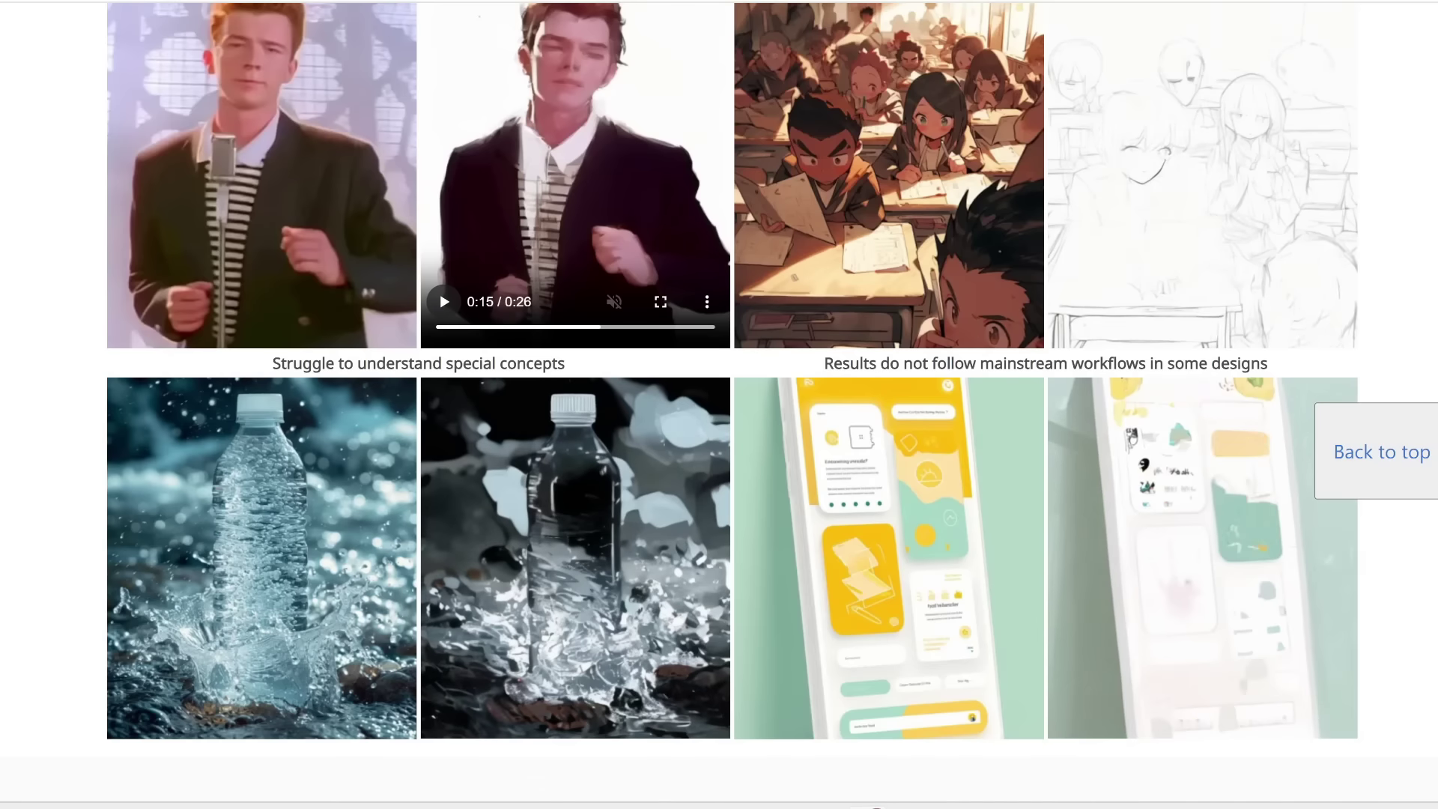
Open the PaintsUndo project's GitHub repository and find the Get Started commands in its README
key("Home")
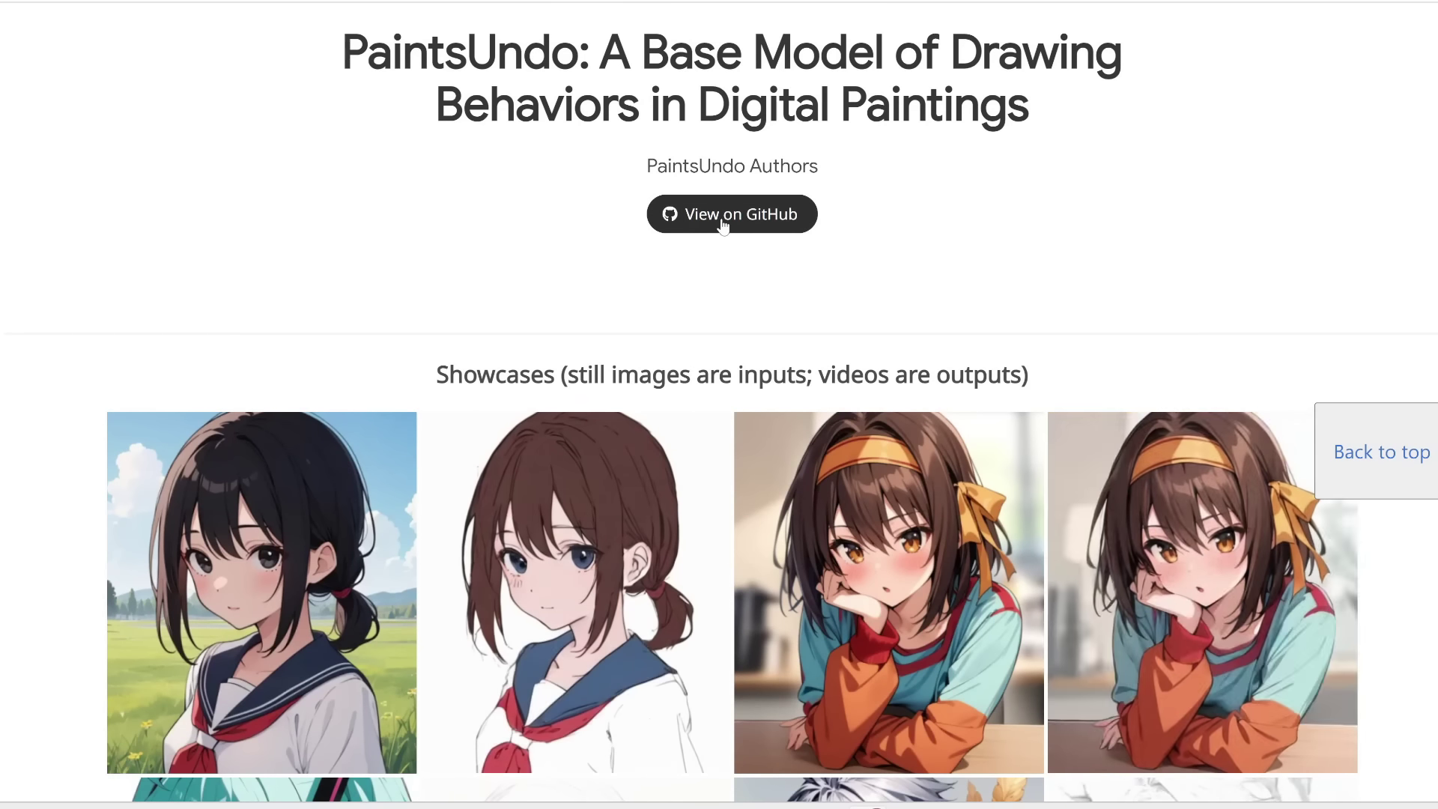
left_click(723, 219)
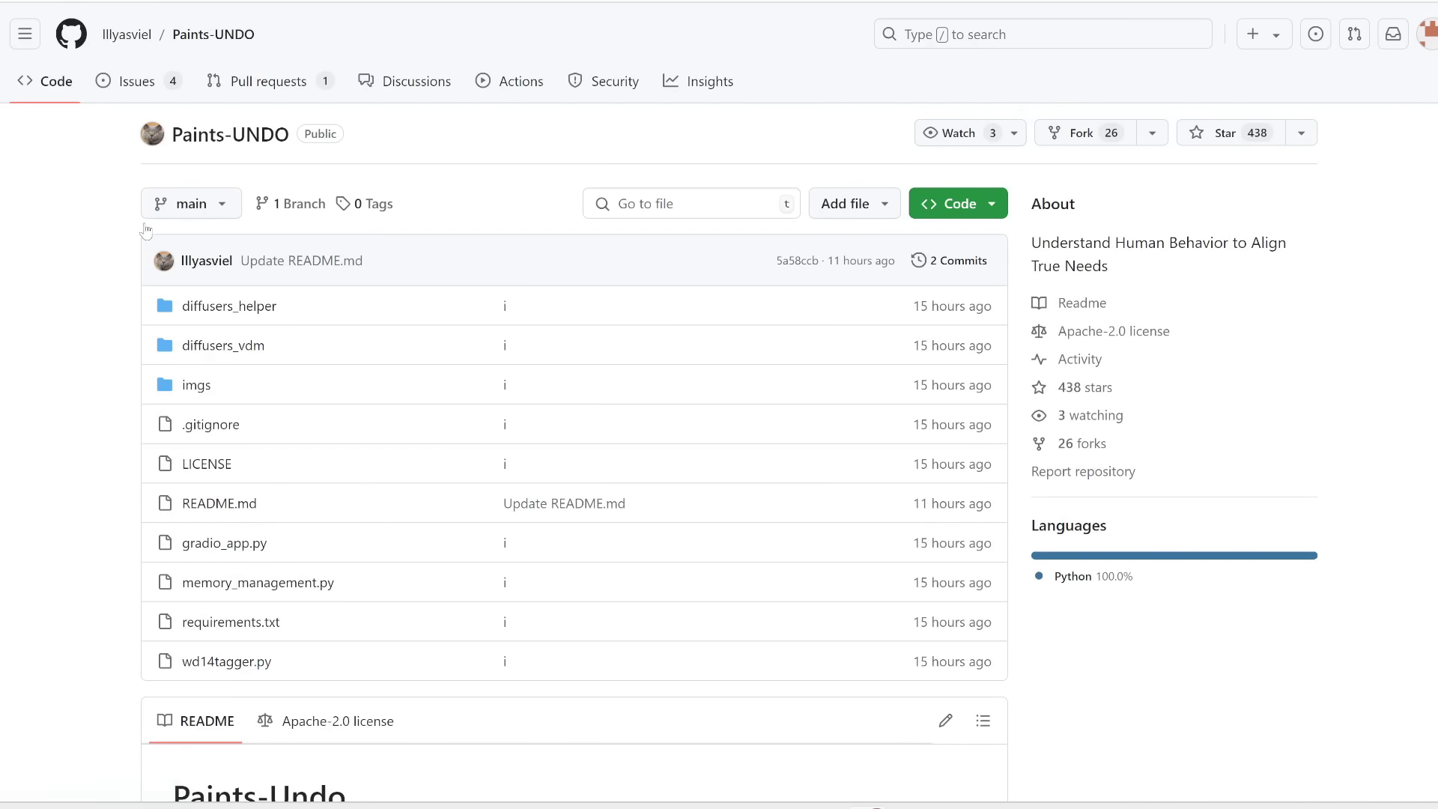
scroll(97, 380, "down", 10)
scroll(96, 380, "up", 1)
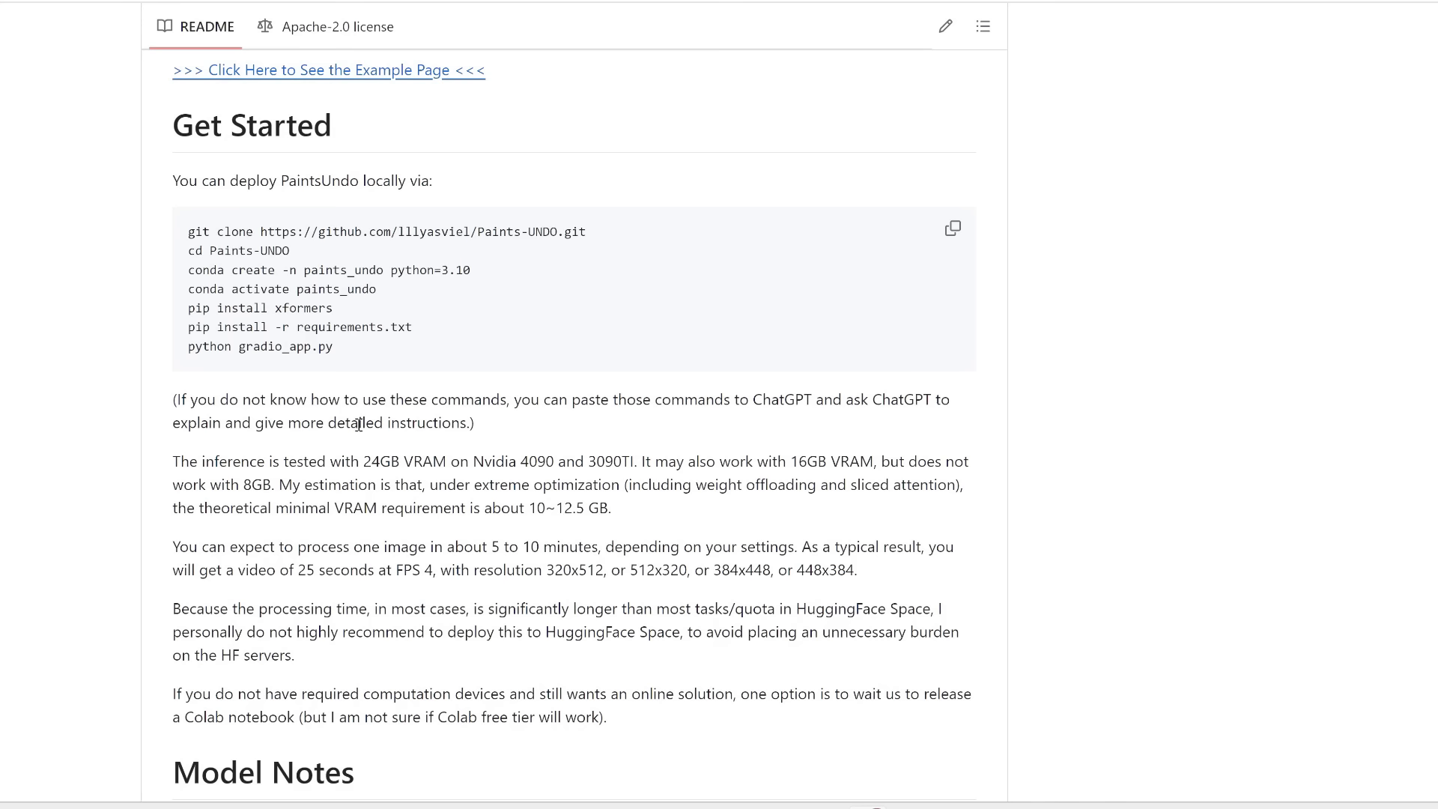
scroll(359, 425, "up", 2)
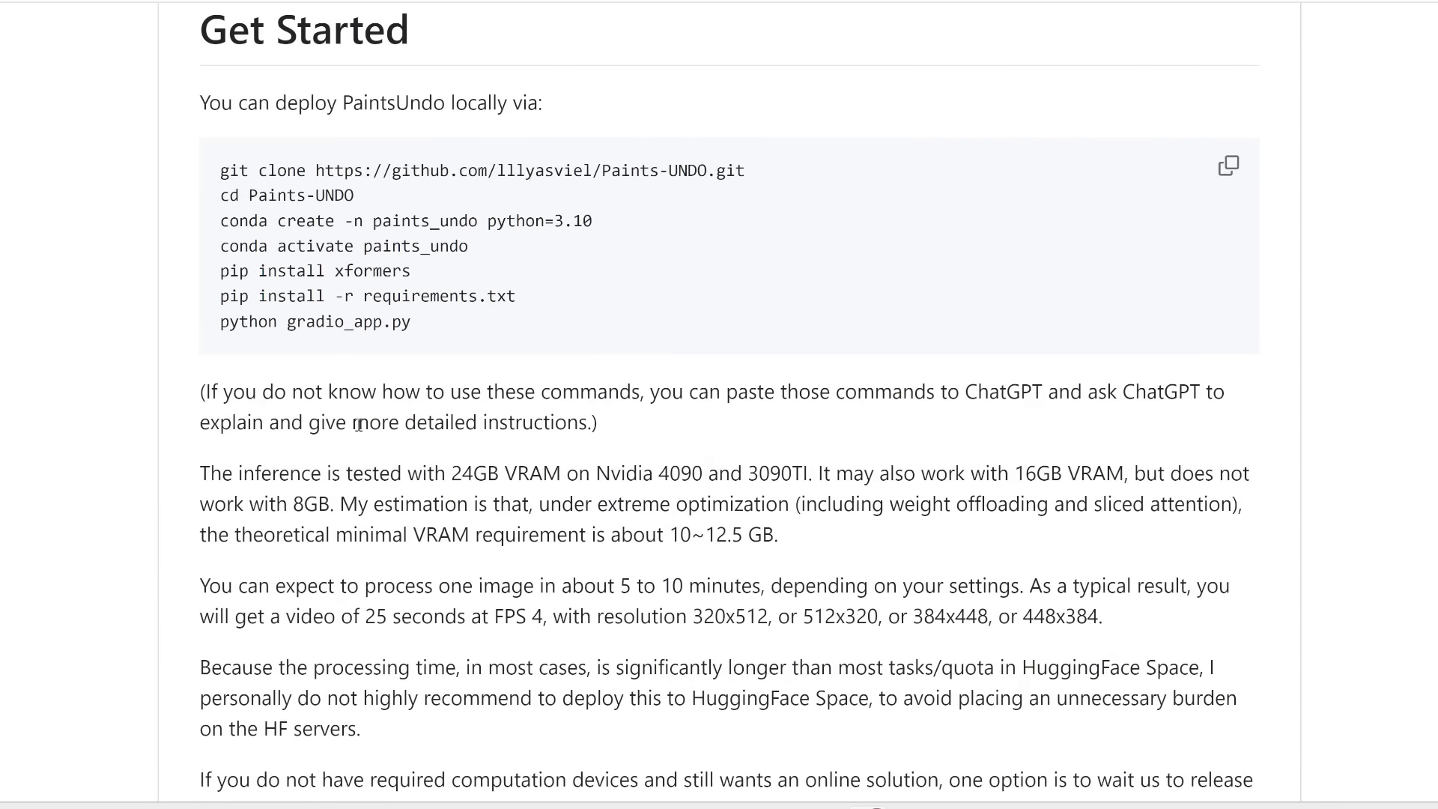
Read the README's VRAM requirements and its notes on online options such as a Colab notebook
scroll(359, 424, "down", 2)
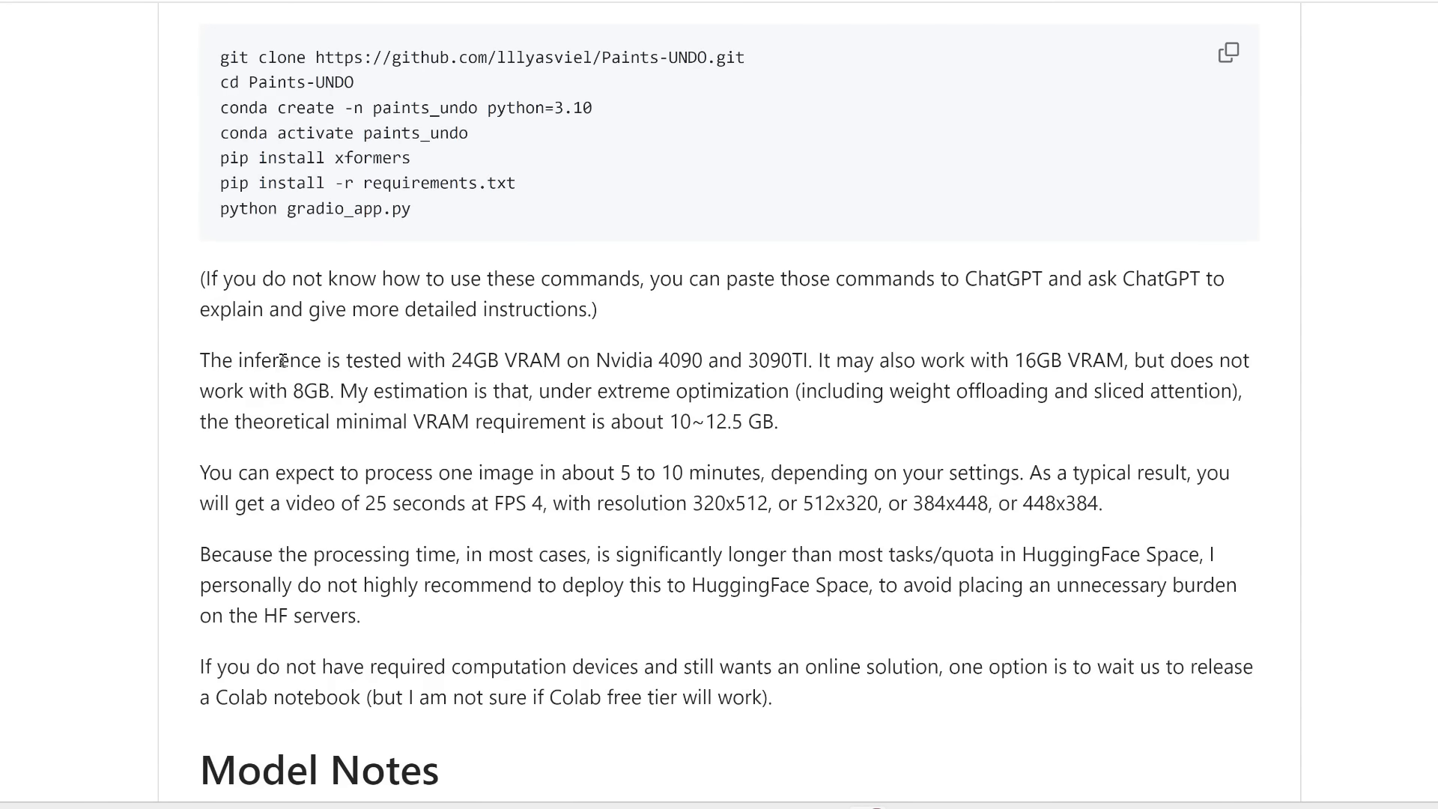
left_click_drag(452, 360, 1127, 359)
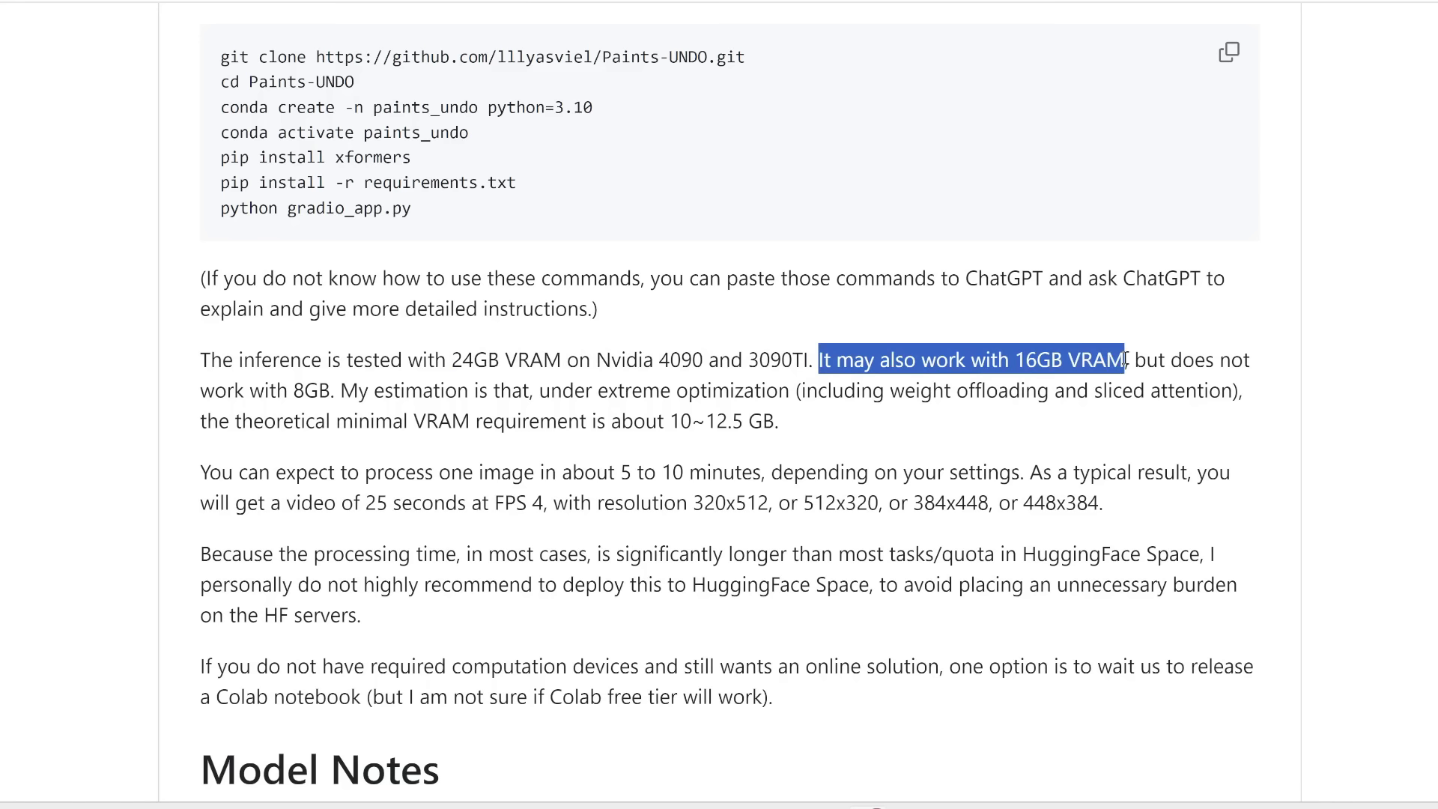
left_click_drag(1133, 361, 327, 394)
left_click(327, 393)
scroll(812, 632, "down", 1)
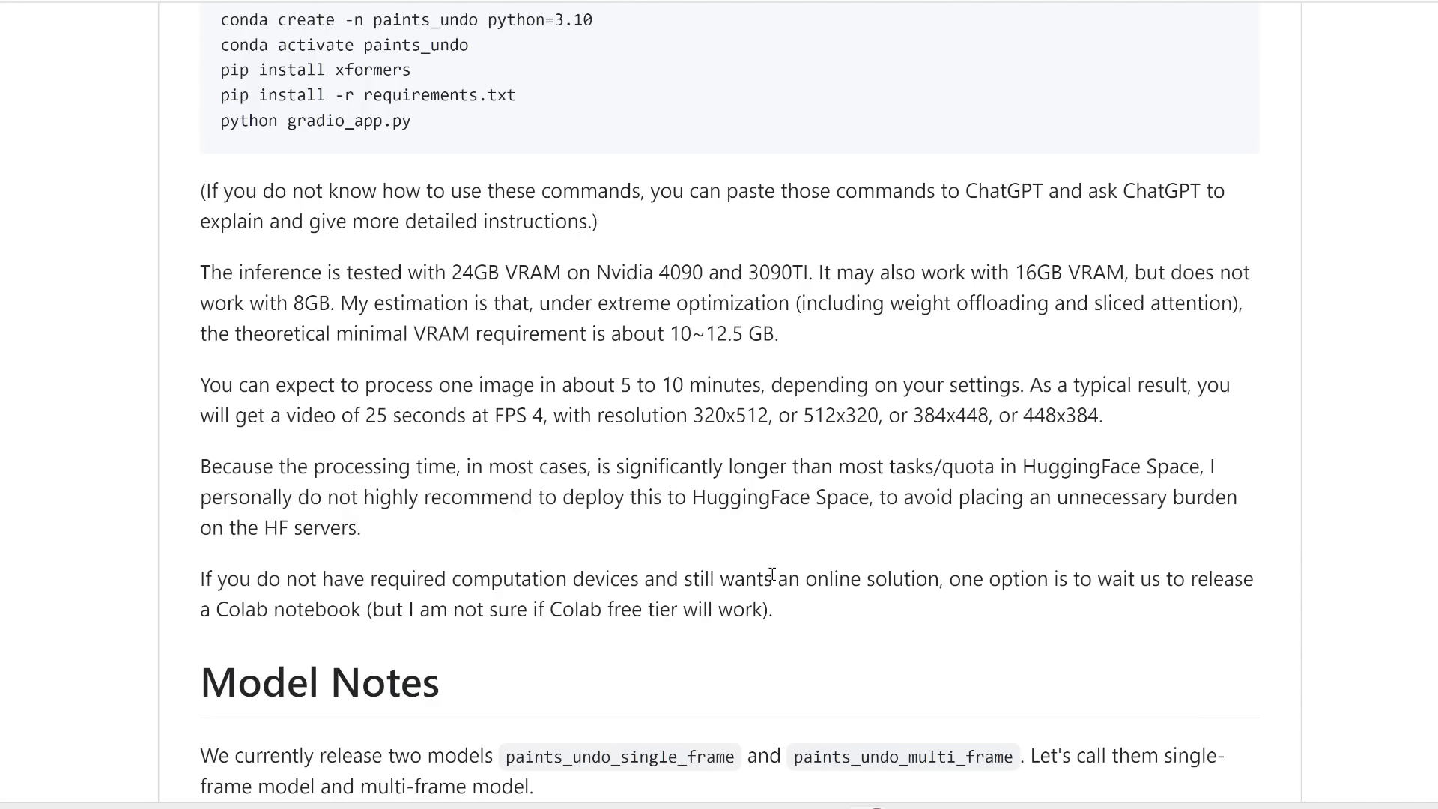
left_click_drag(950, 580, 367, 611)
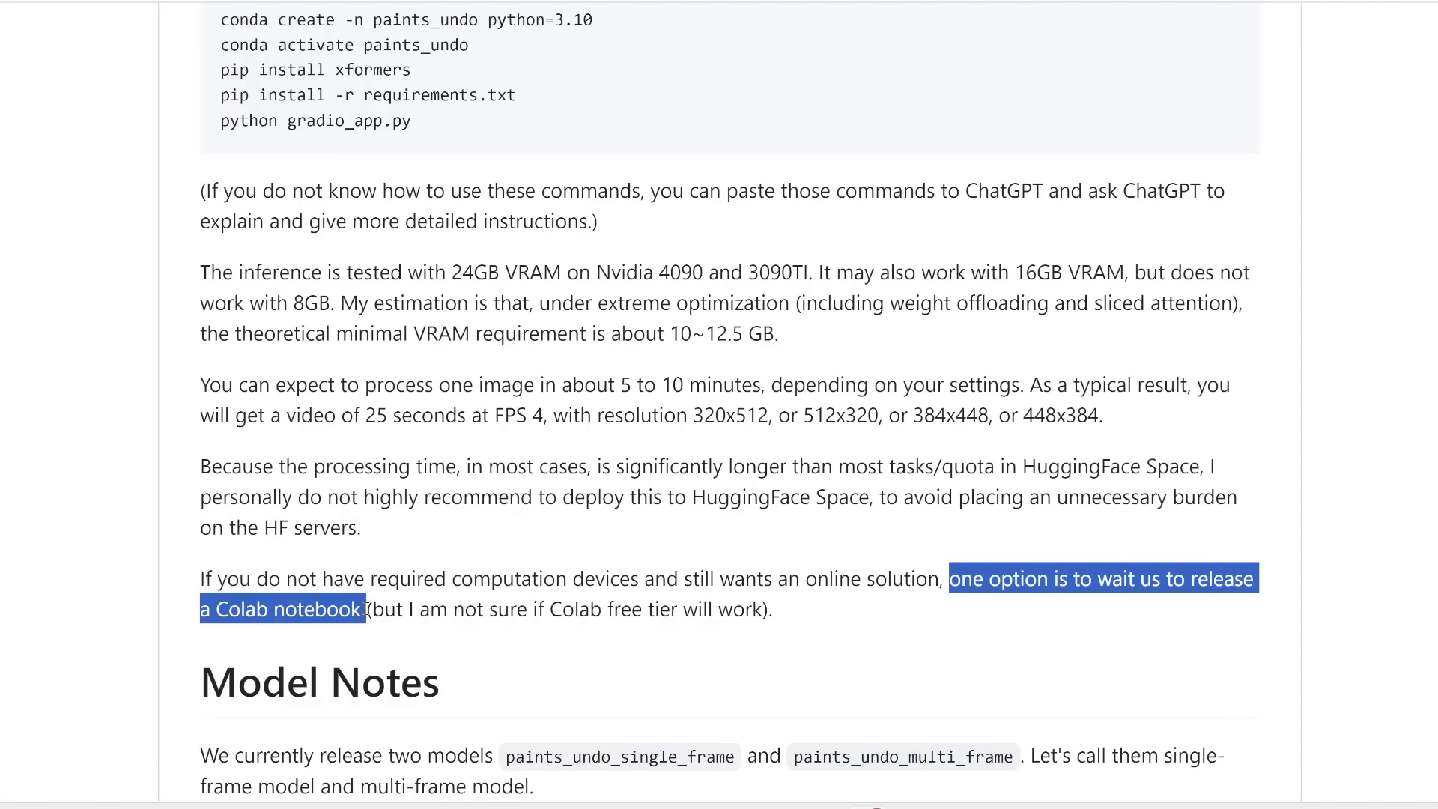
scroll(644, 322, "up", 4)
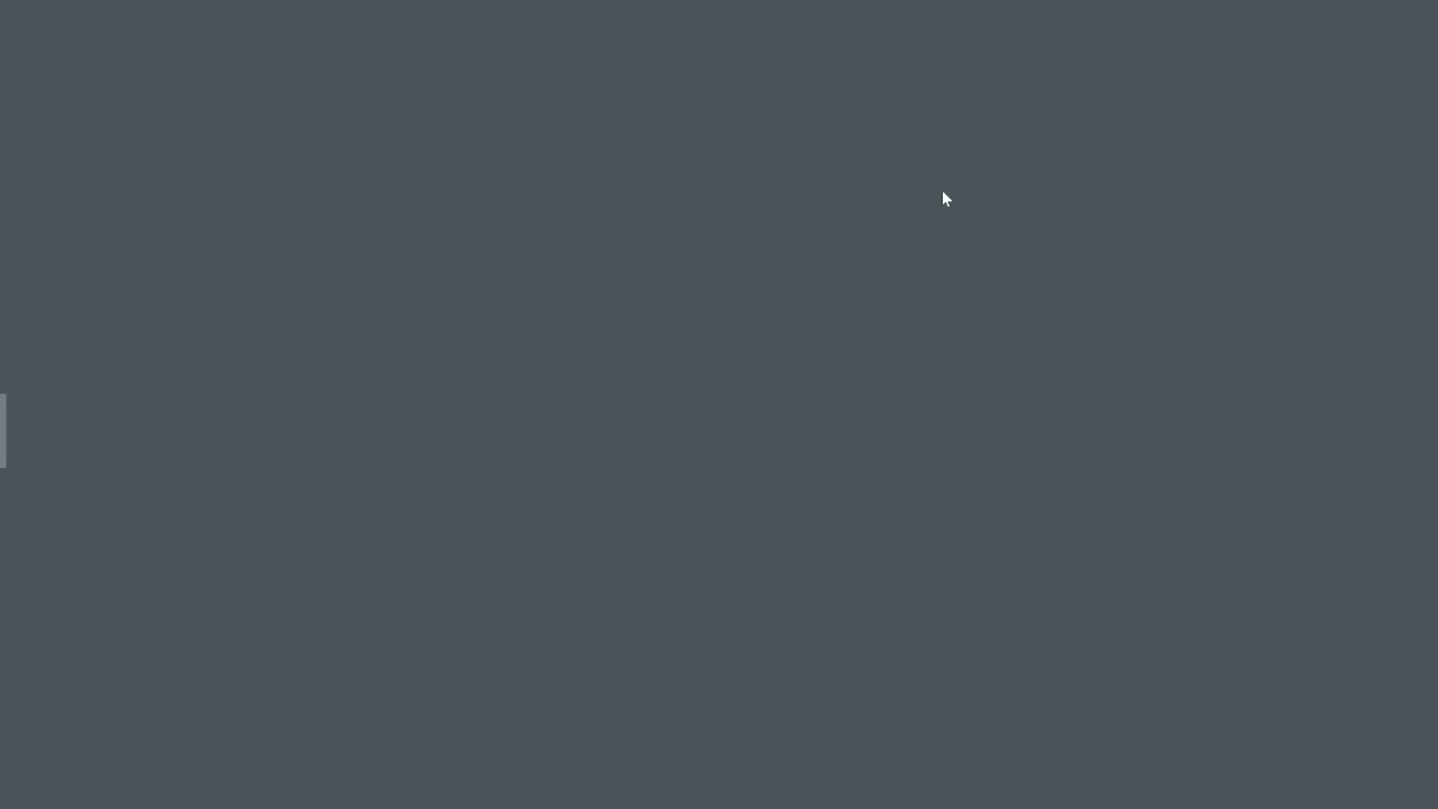
Create a new folder named paintundo on the desktop
right_click(942, 198)
mouse_move(1119, 344)
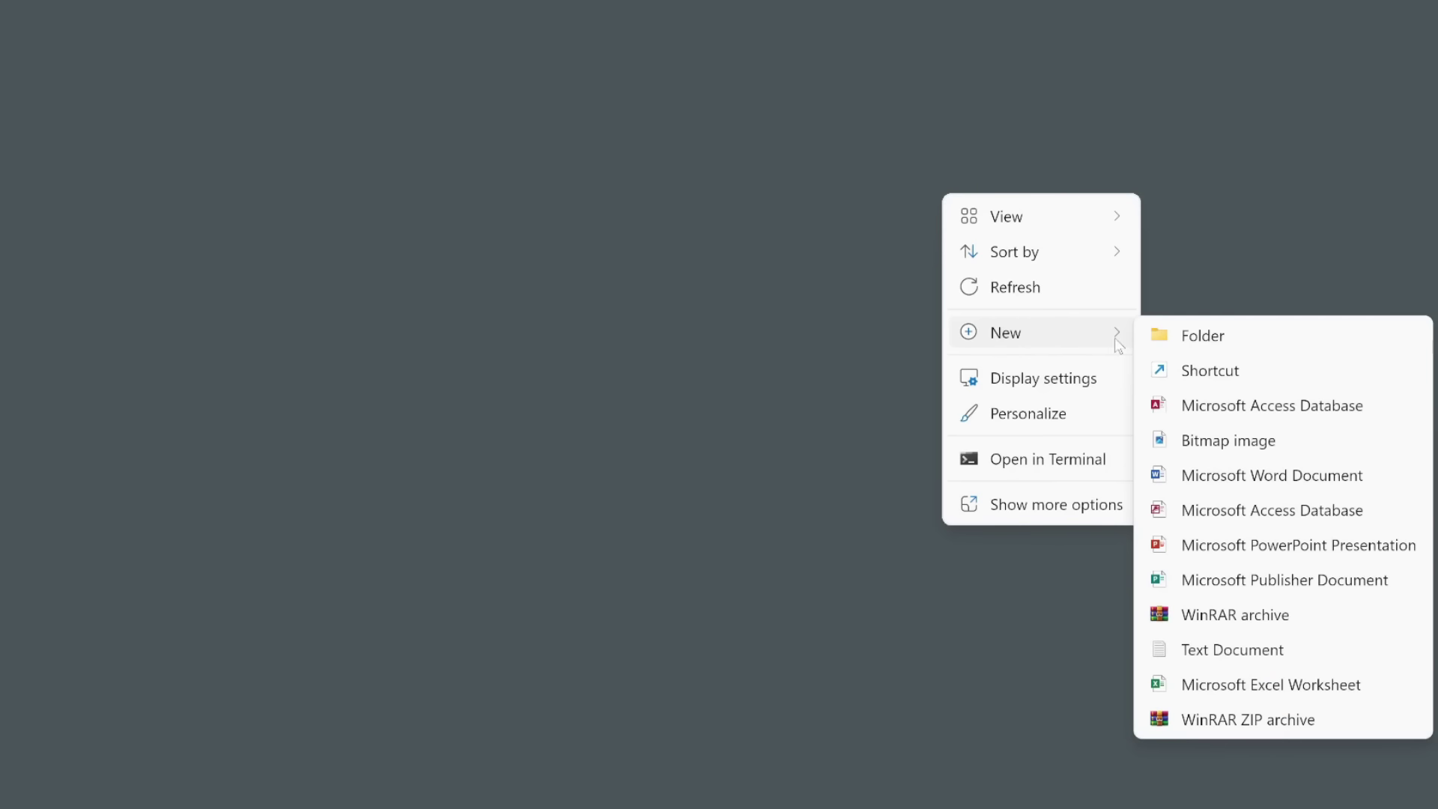
left_click(1182, 339)
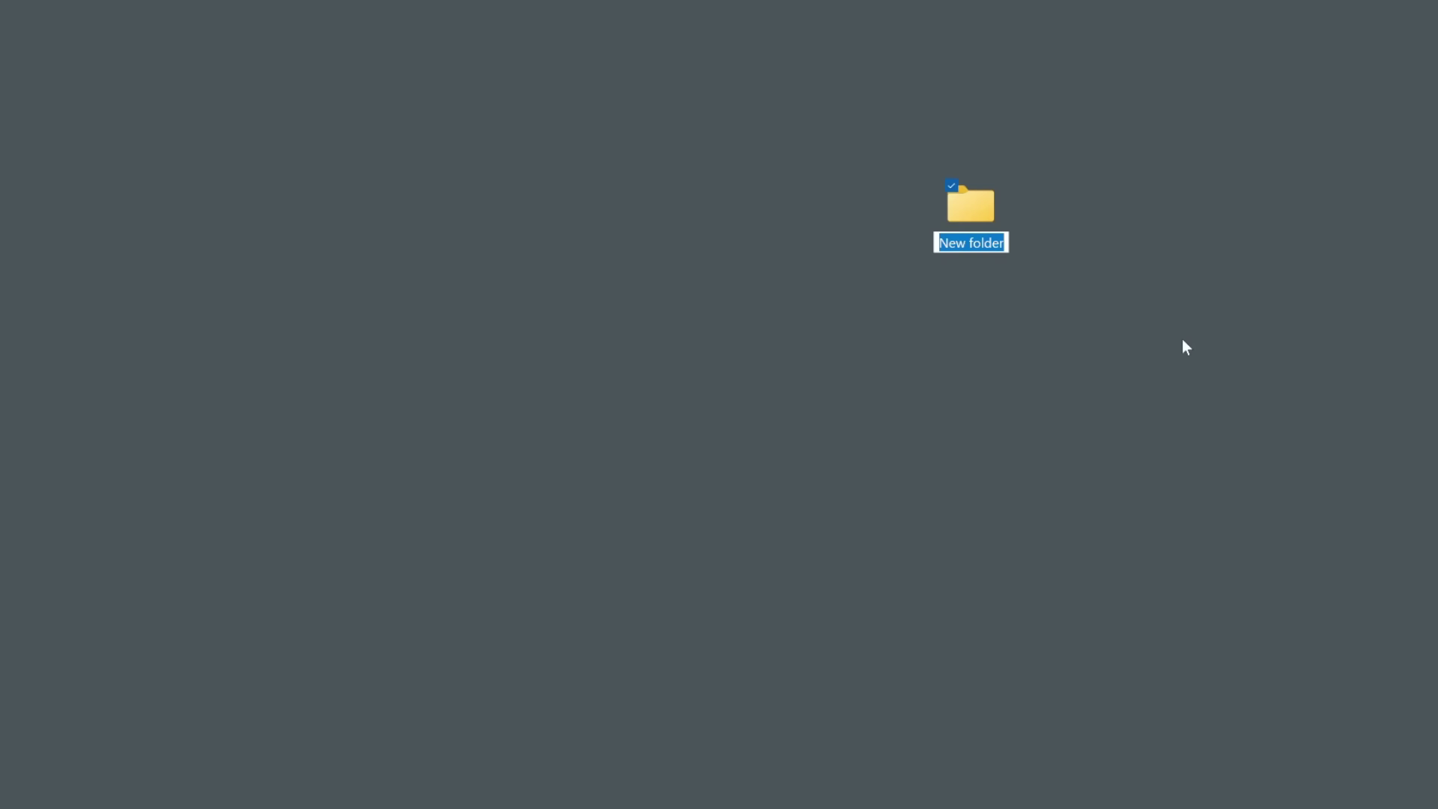
type("paintundo")
key("Return")
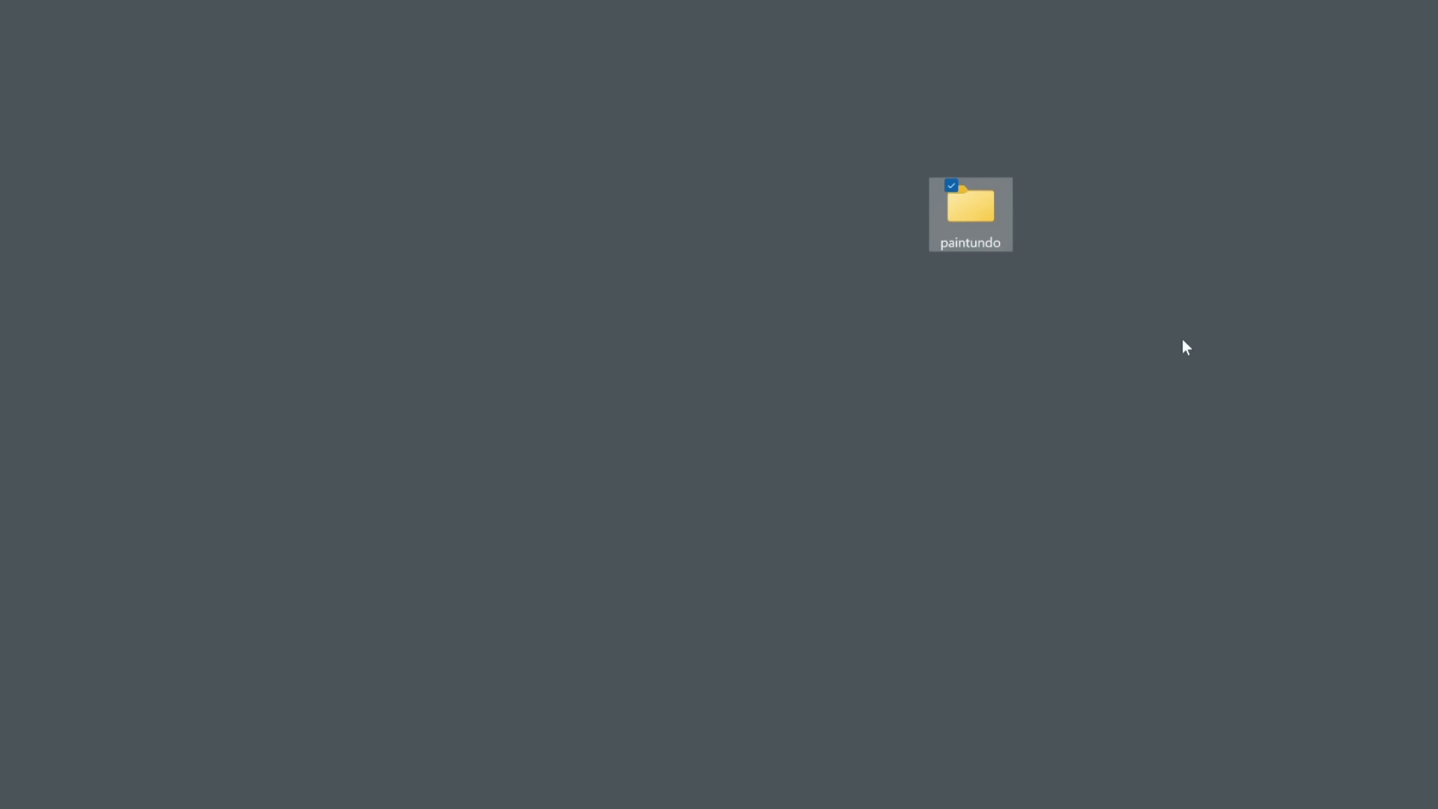
Open the paintundo folder and start a Command Prompt (cmd) in that location
key("Return")
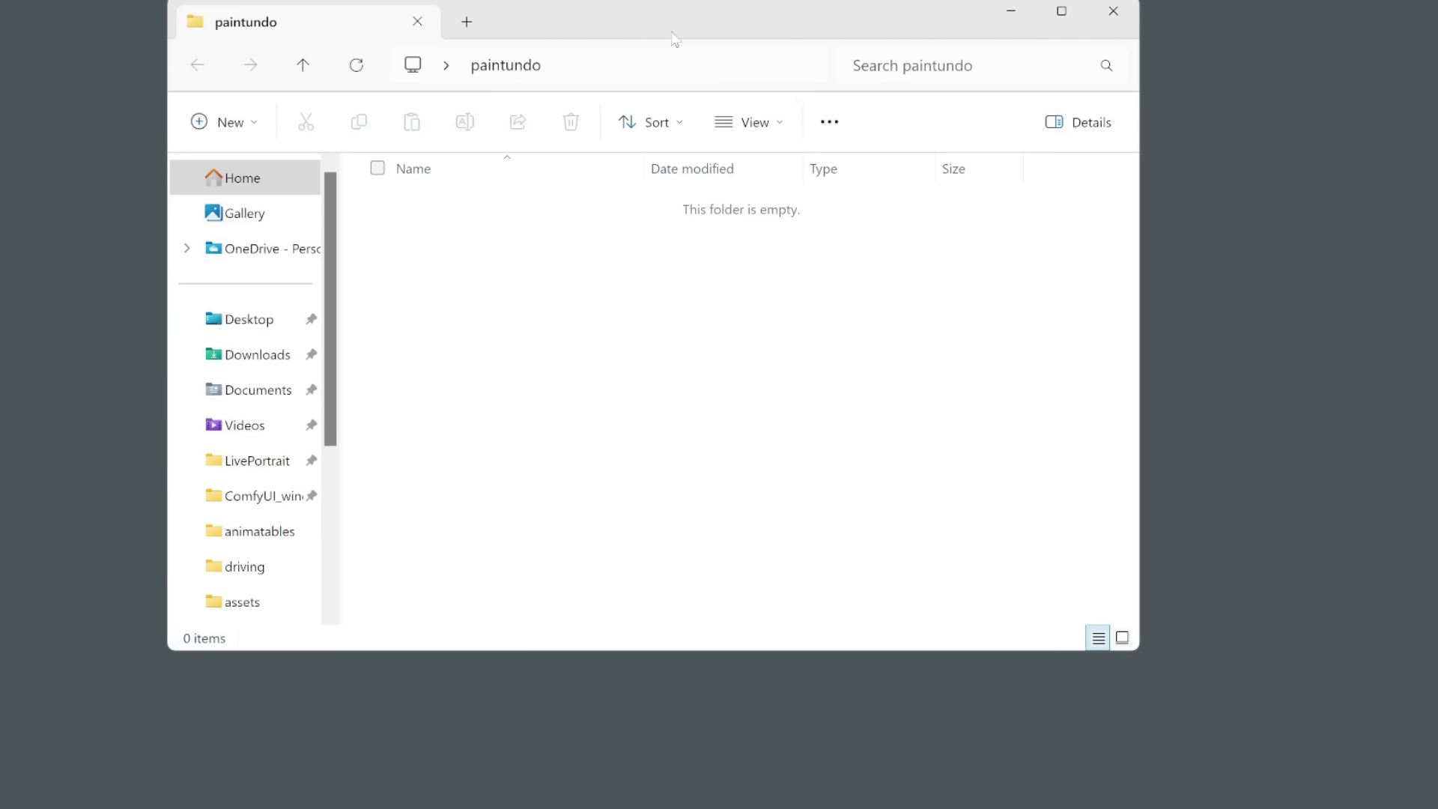
left_click(641, 62)
type("cmd")
key("Return")
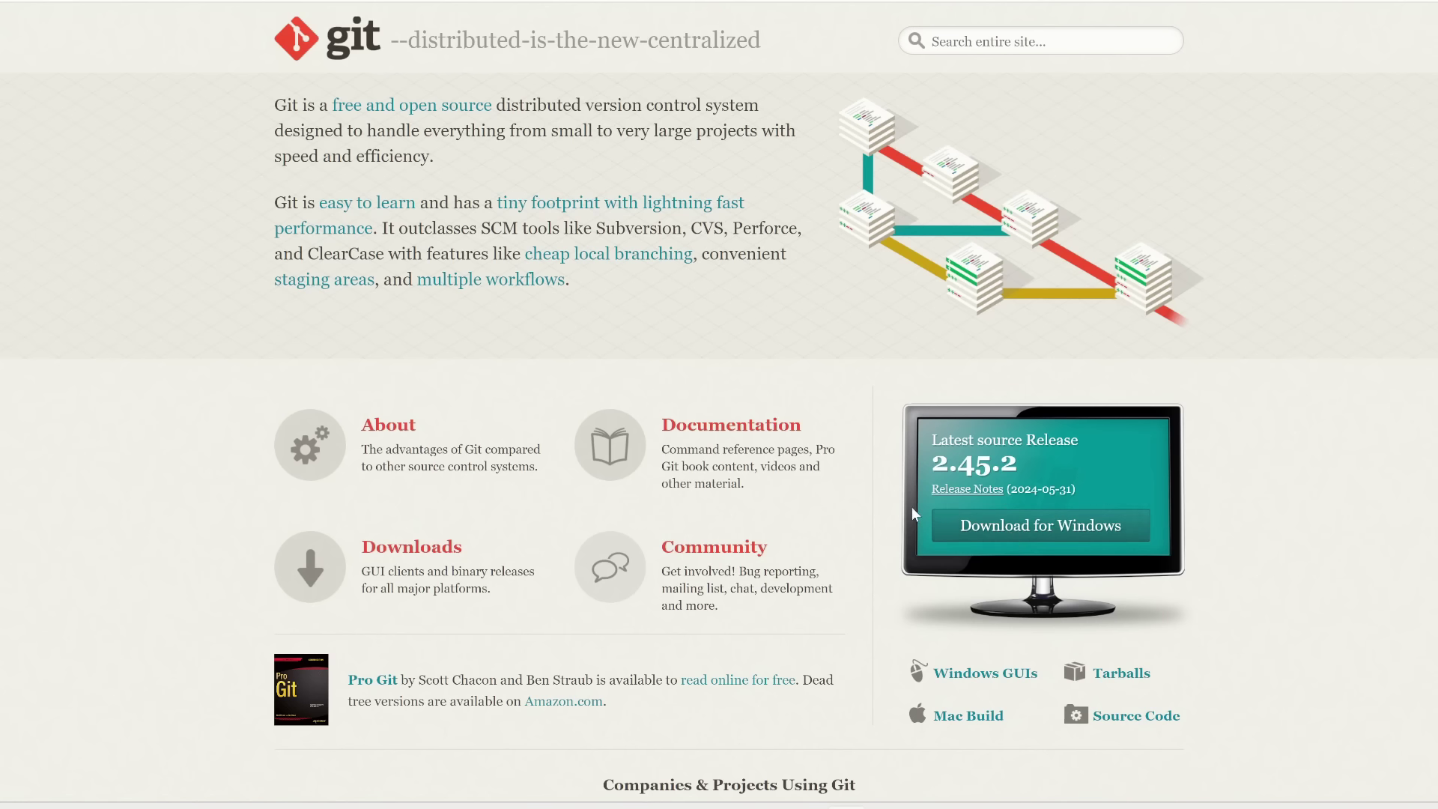
Download the 64-bit Git 2.45.2 installer for Windows from the Git website and launch it
scroll(910, 507, "down", 1)
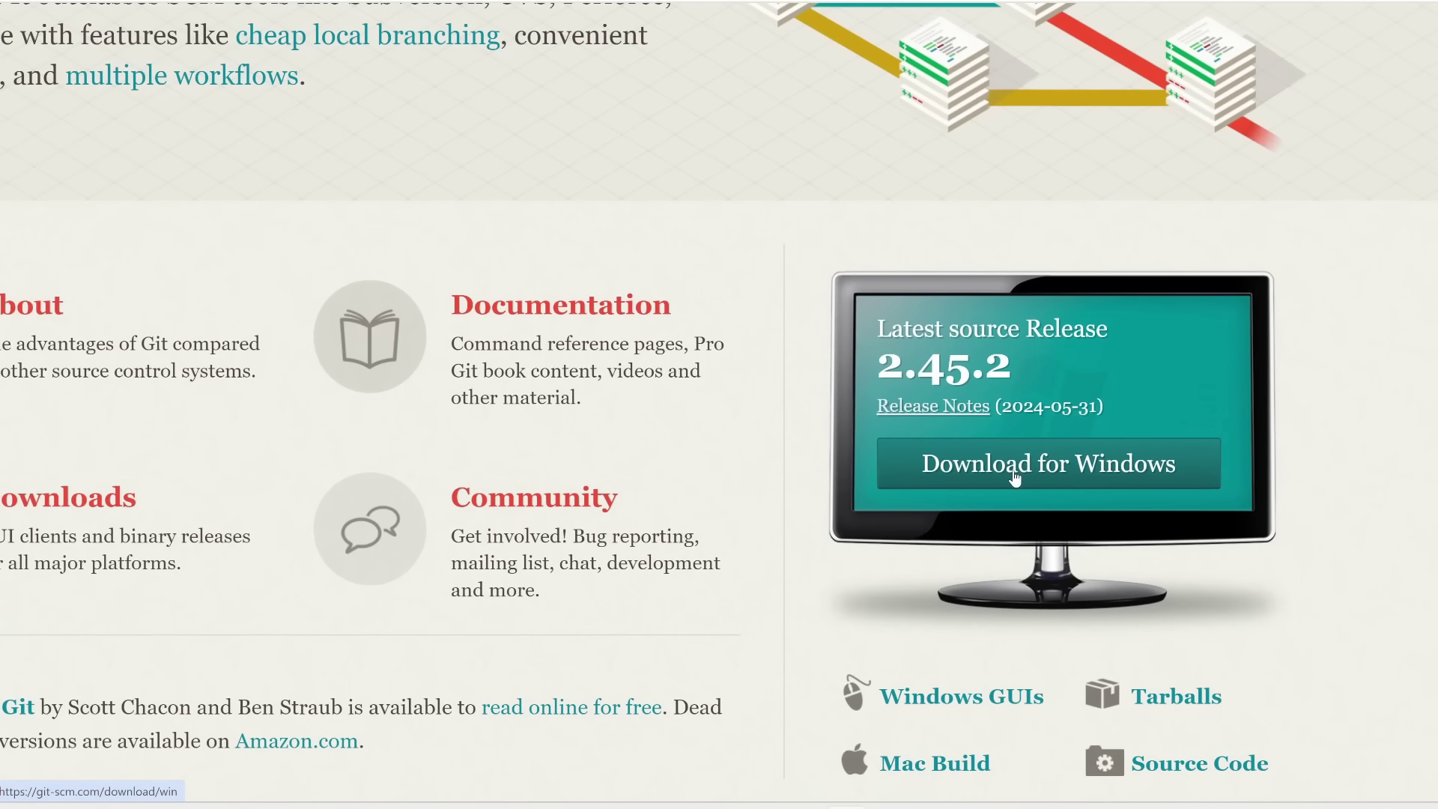
left_click(1015, 478)
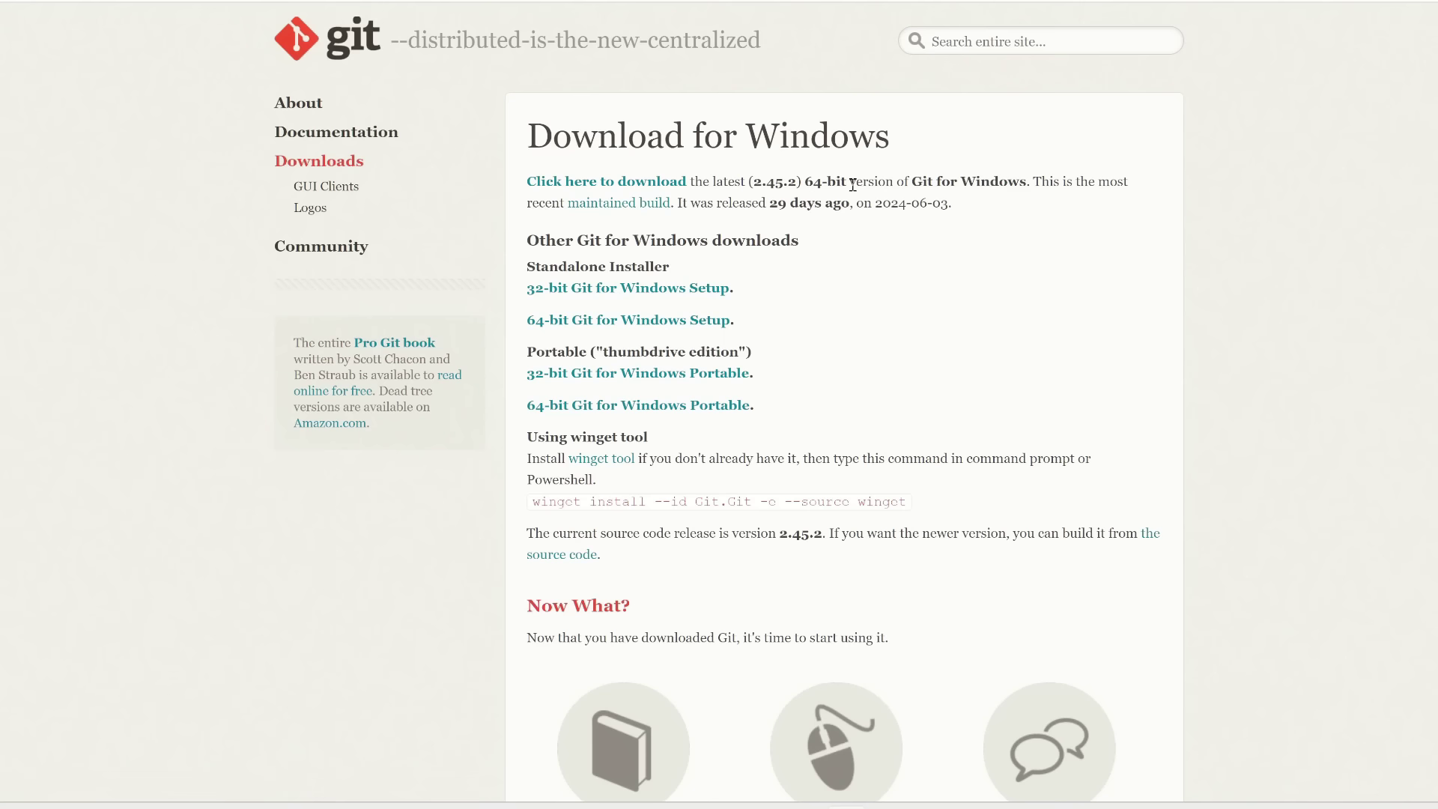
left_click(612, 188)
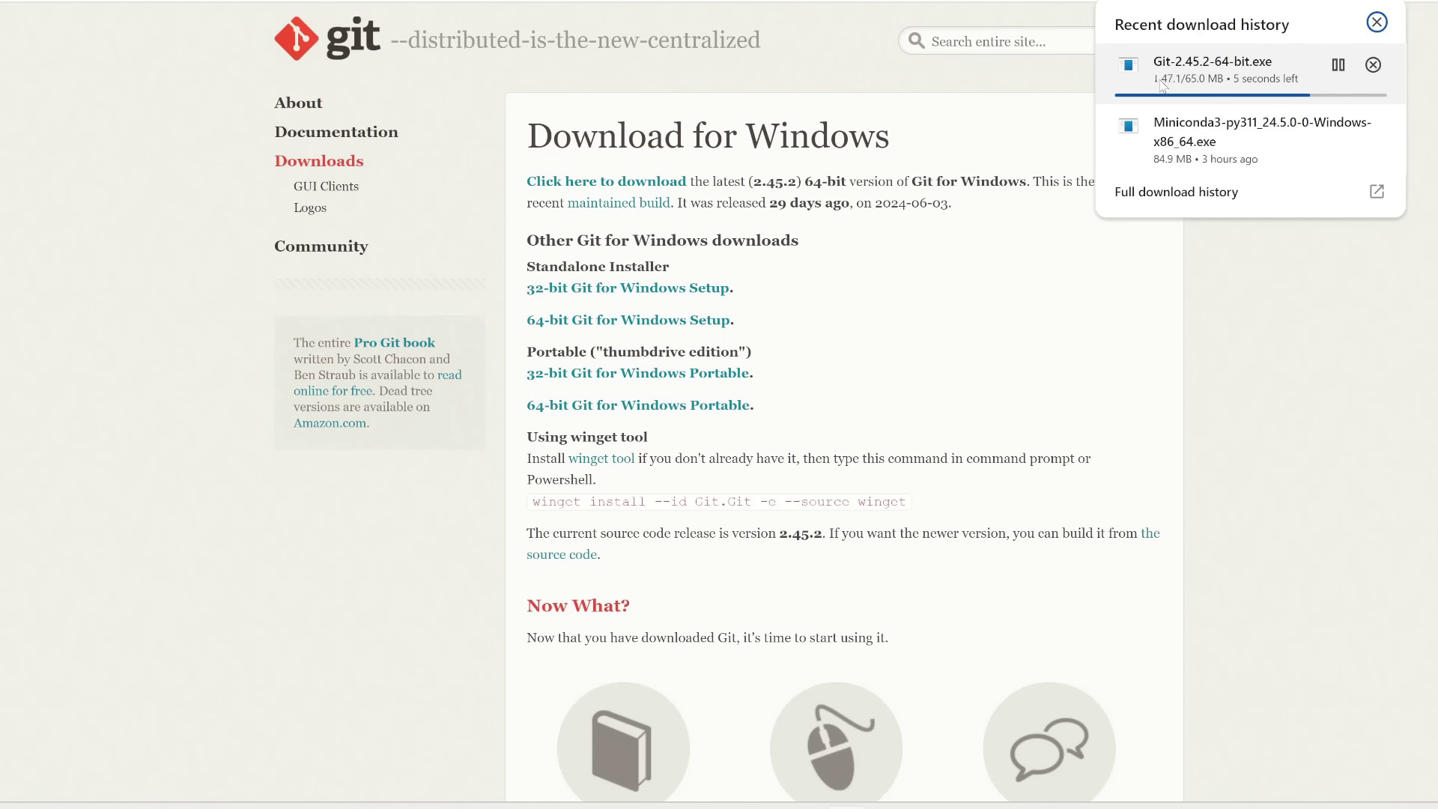
left_click(1217, 70)
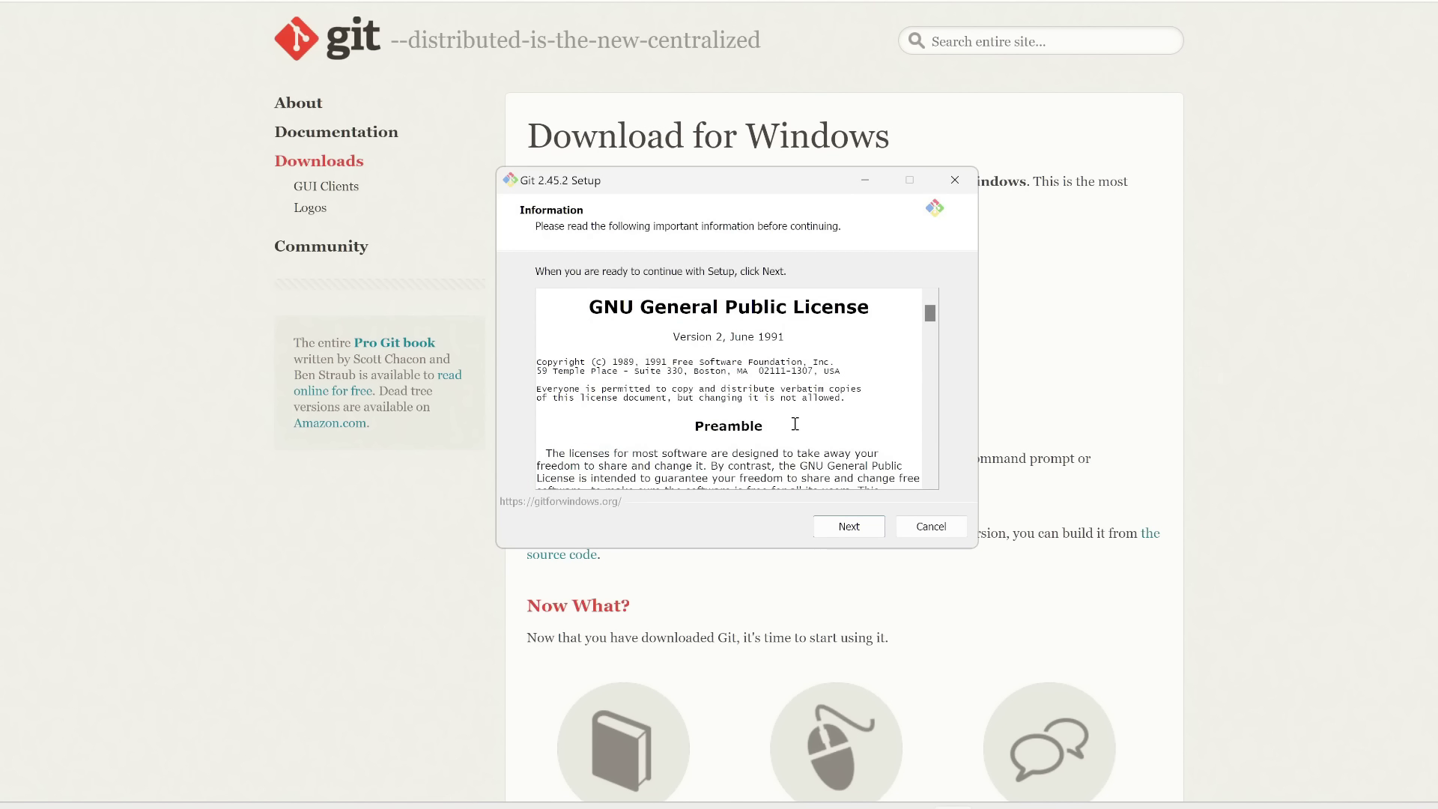
Proceed through Git setup with C:\Program Files\Git, the default branch name, command-line and 3rd-party PATH use, bundled OpenSSH and Git Credential Manager
left_click(827, 528)
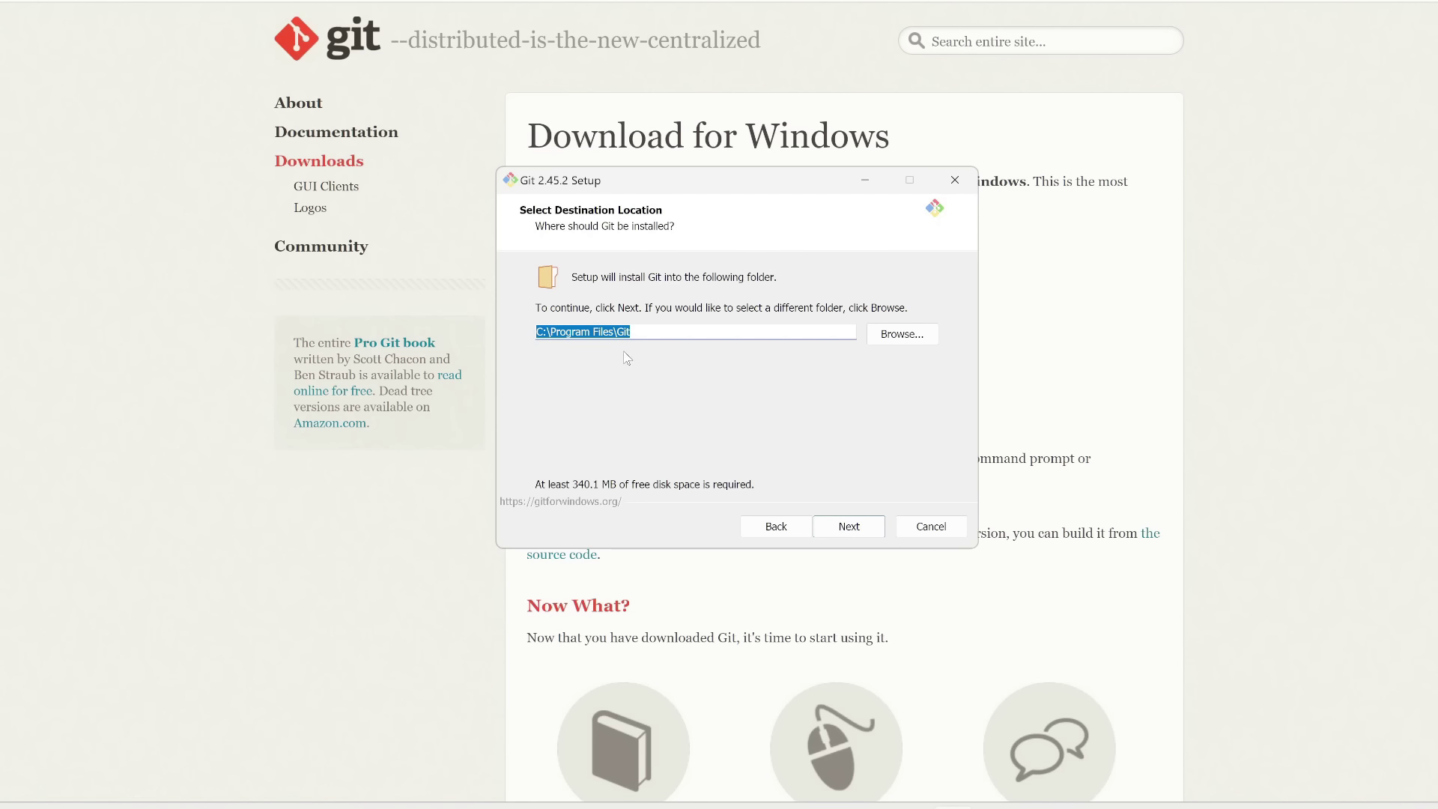
left_click(853, 534)
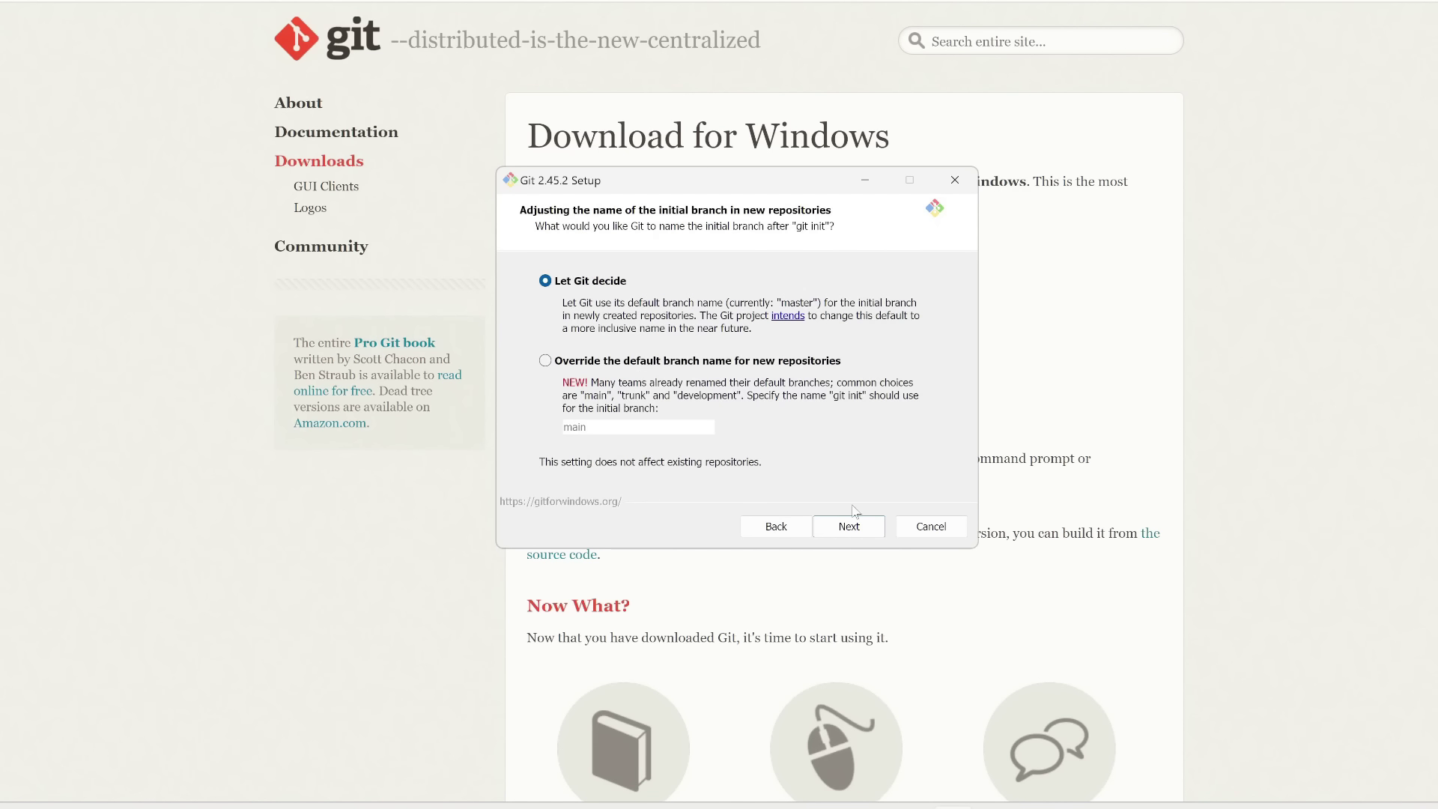
left_click(861, 531)
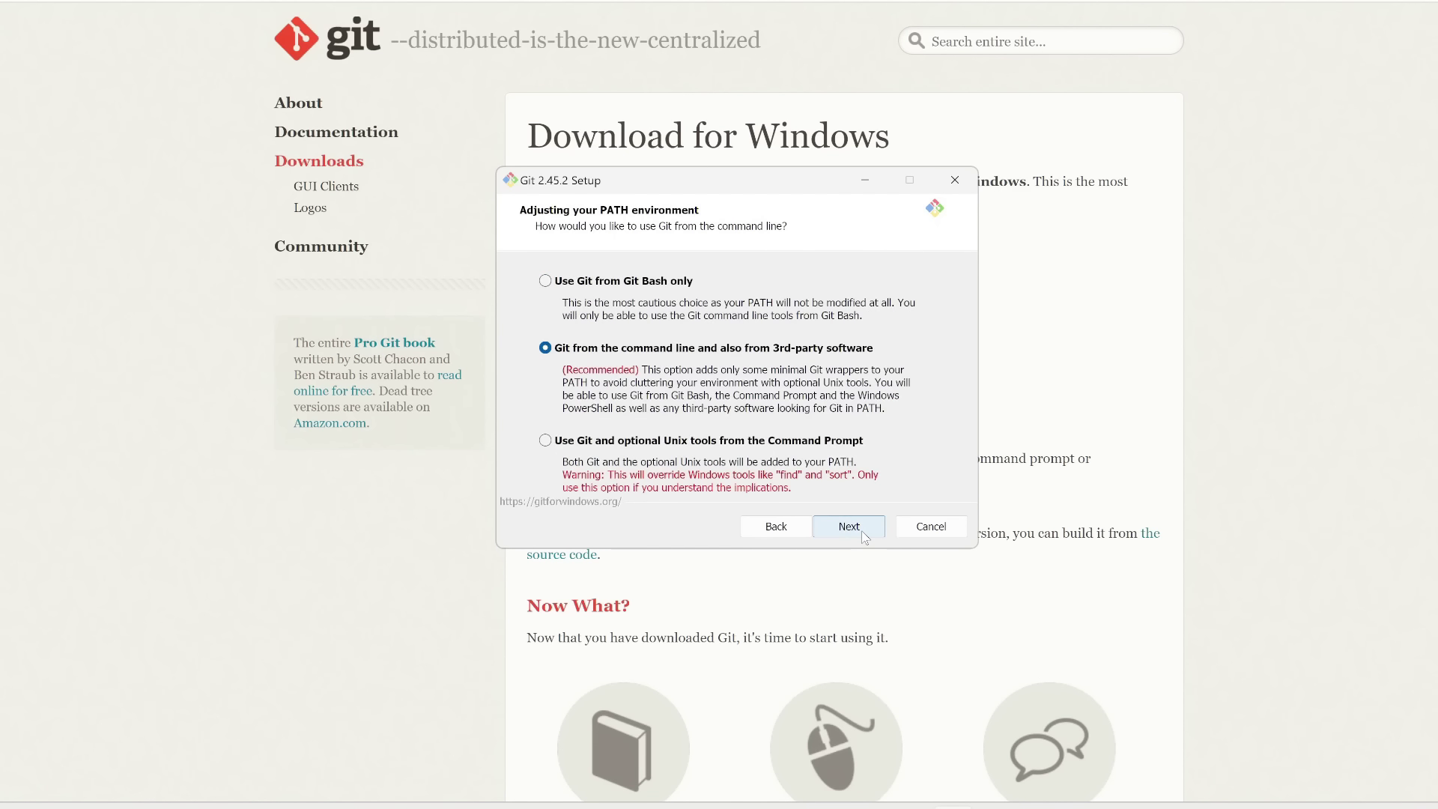
left_click(851, 529)
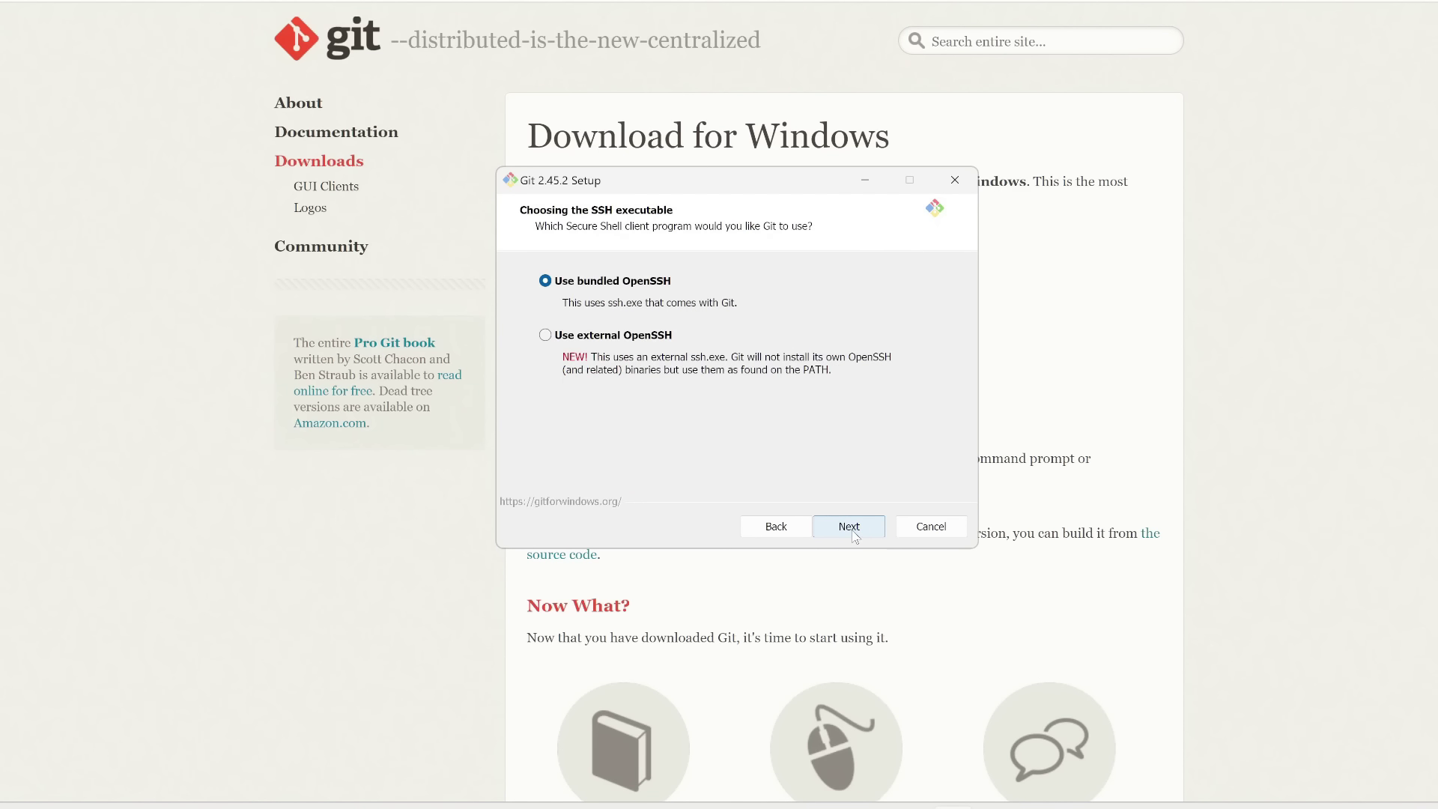
left_click(850, 532)
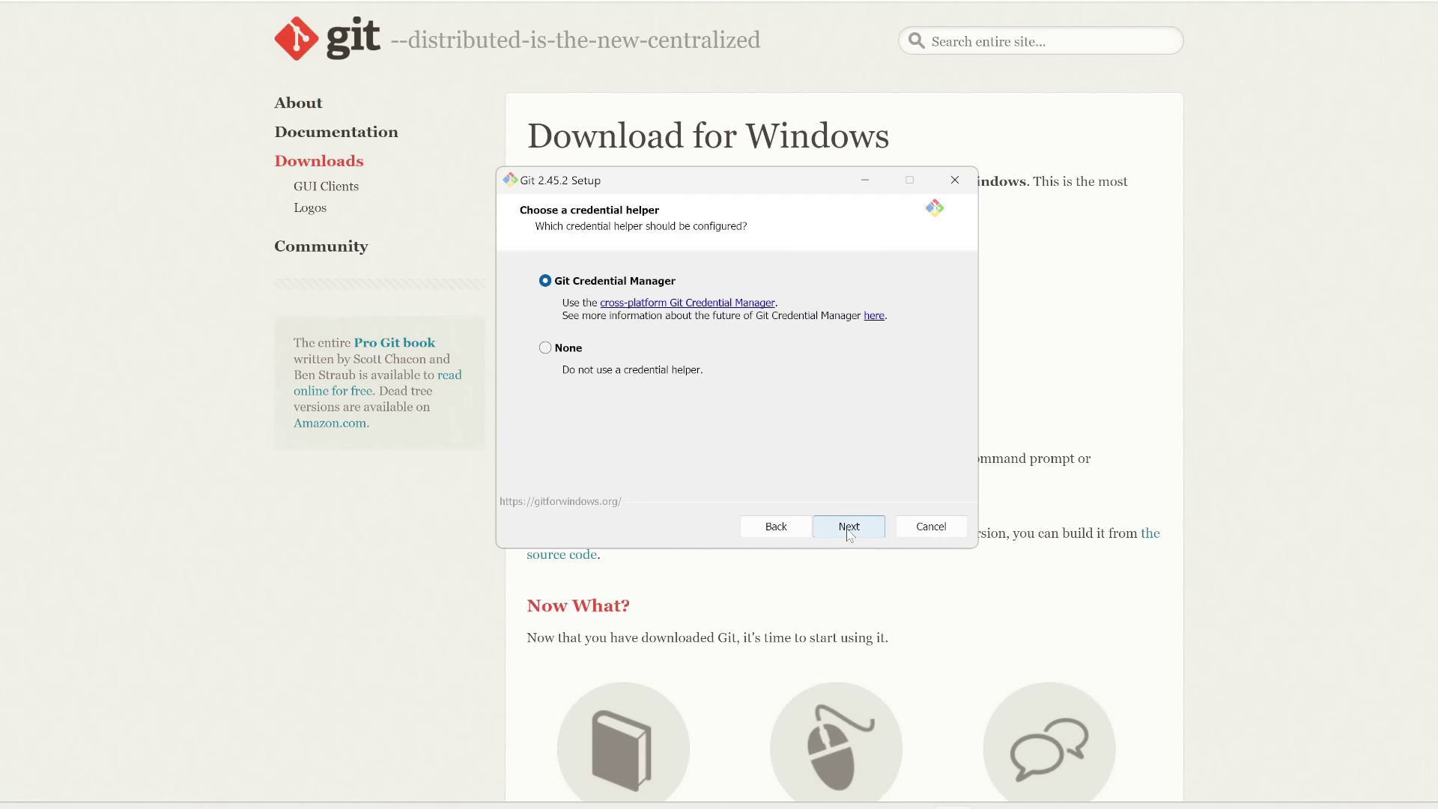
left_click(850, 528)
left_click(849, 528)
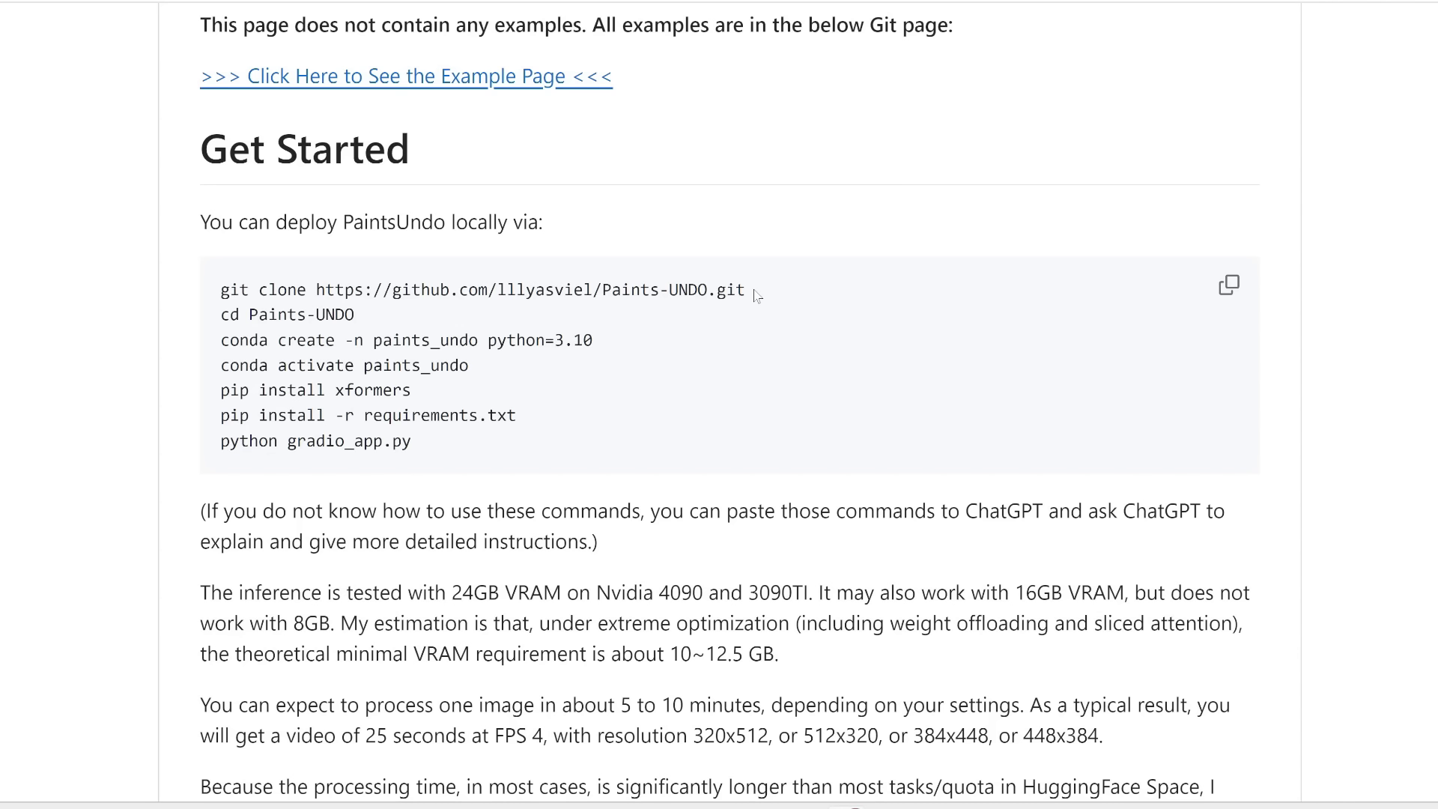
mouse_move(220, 293)
left_mouse_down()
mouse_move(429, 281)
mouse_move(829, 295)
left_mouse_up()
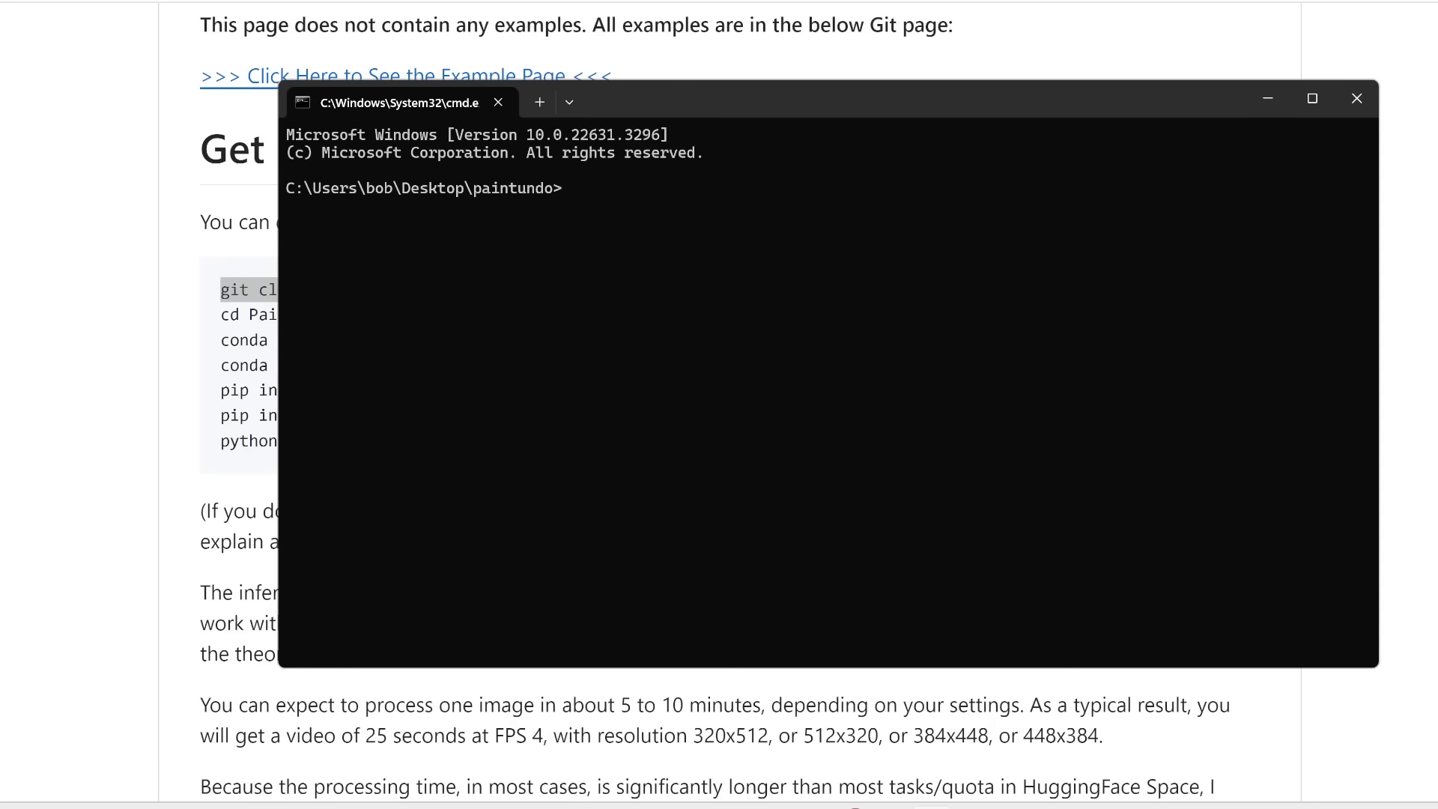
type("git clone https://github.com/lllyasviel/Paints-UNDO.git")
key("Return")
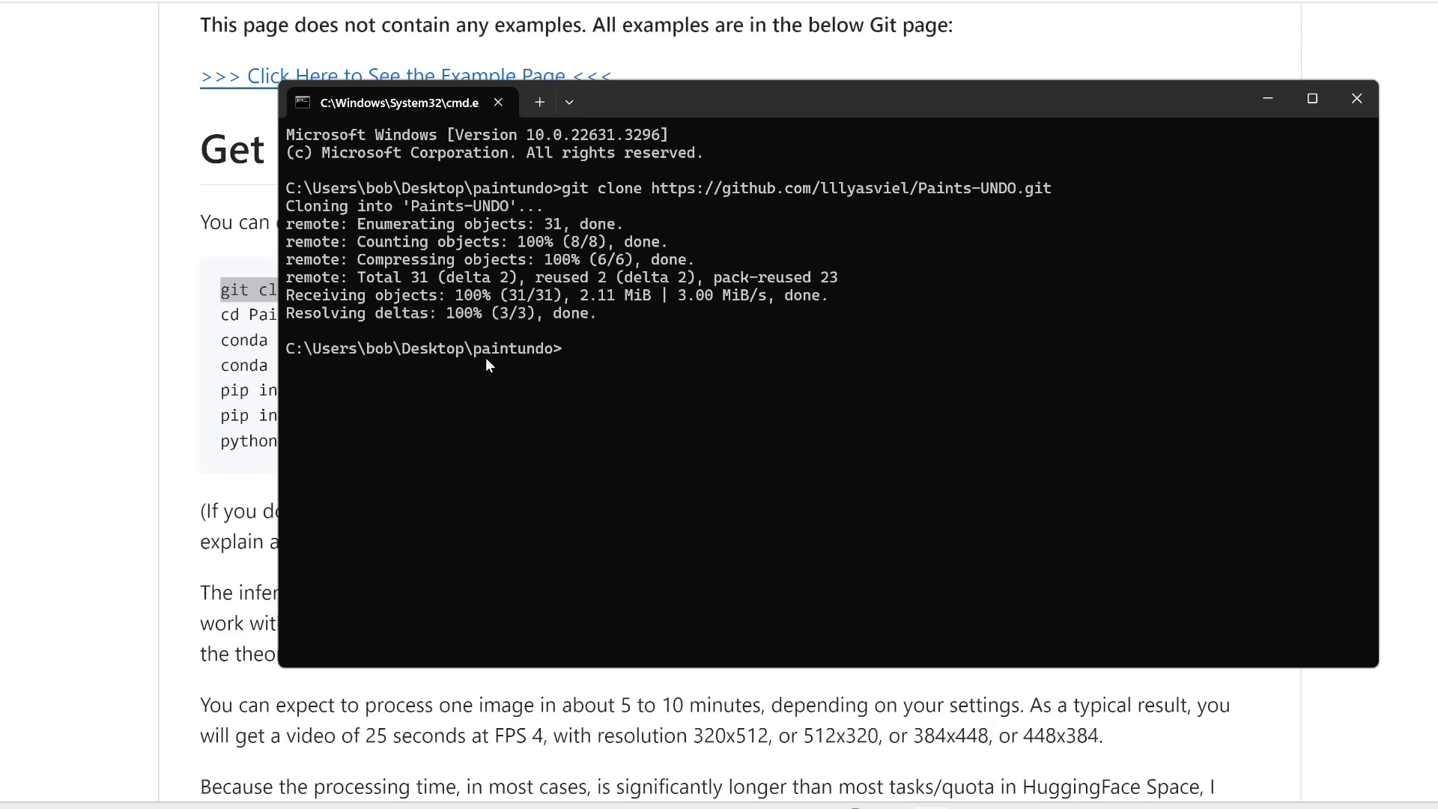
Look inside the cloned Paints-UNDO folder in File Explorer and return to its parent paintundo folder
key("alt+Tab")
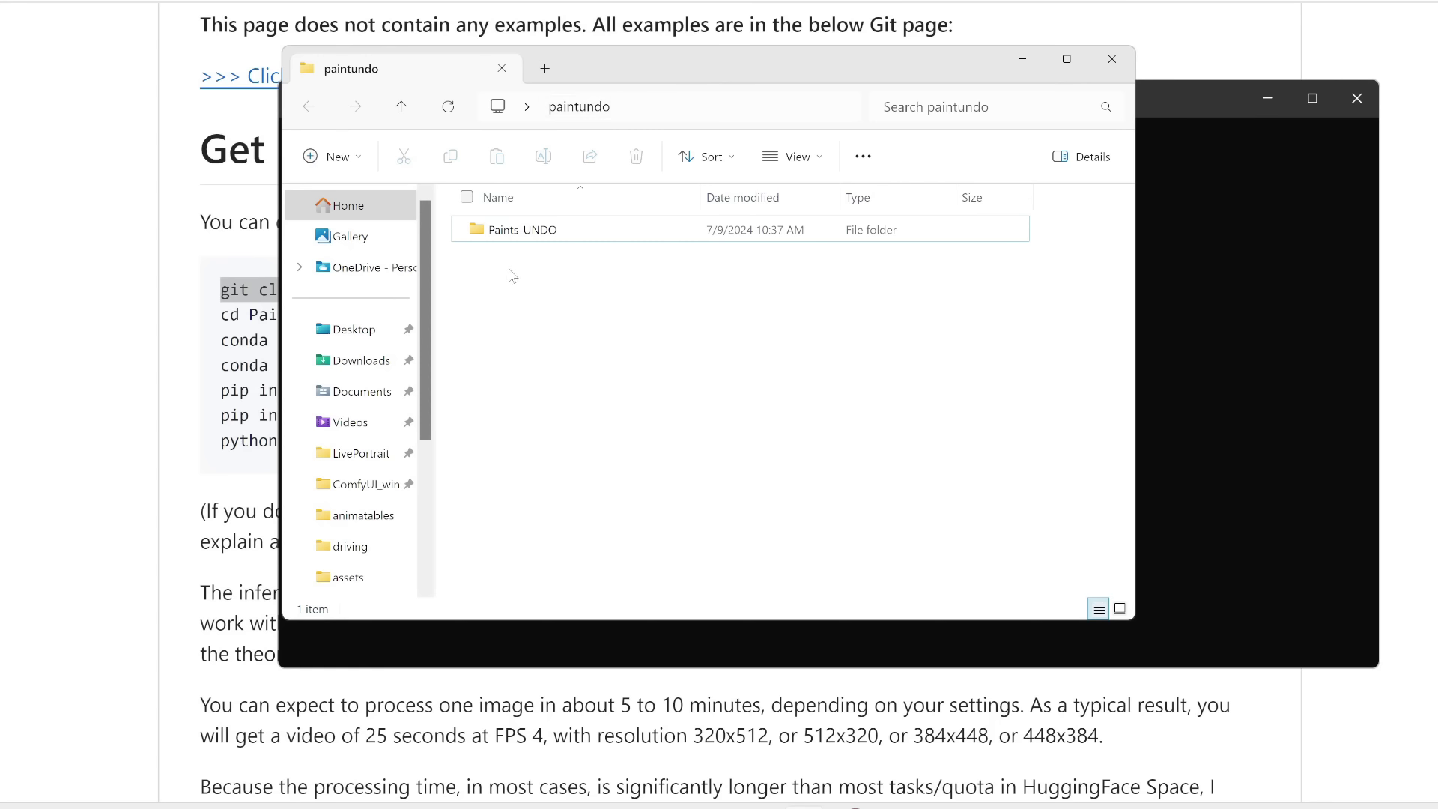
double_click(517, 232)
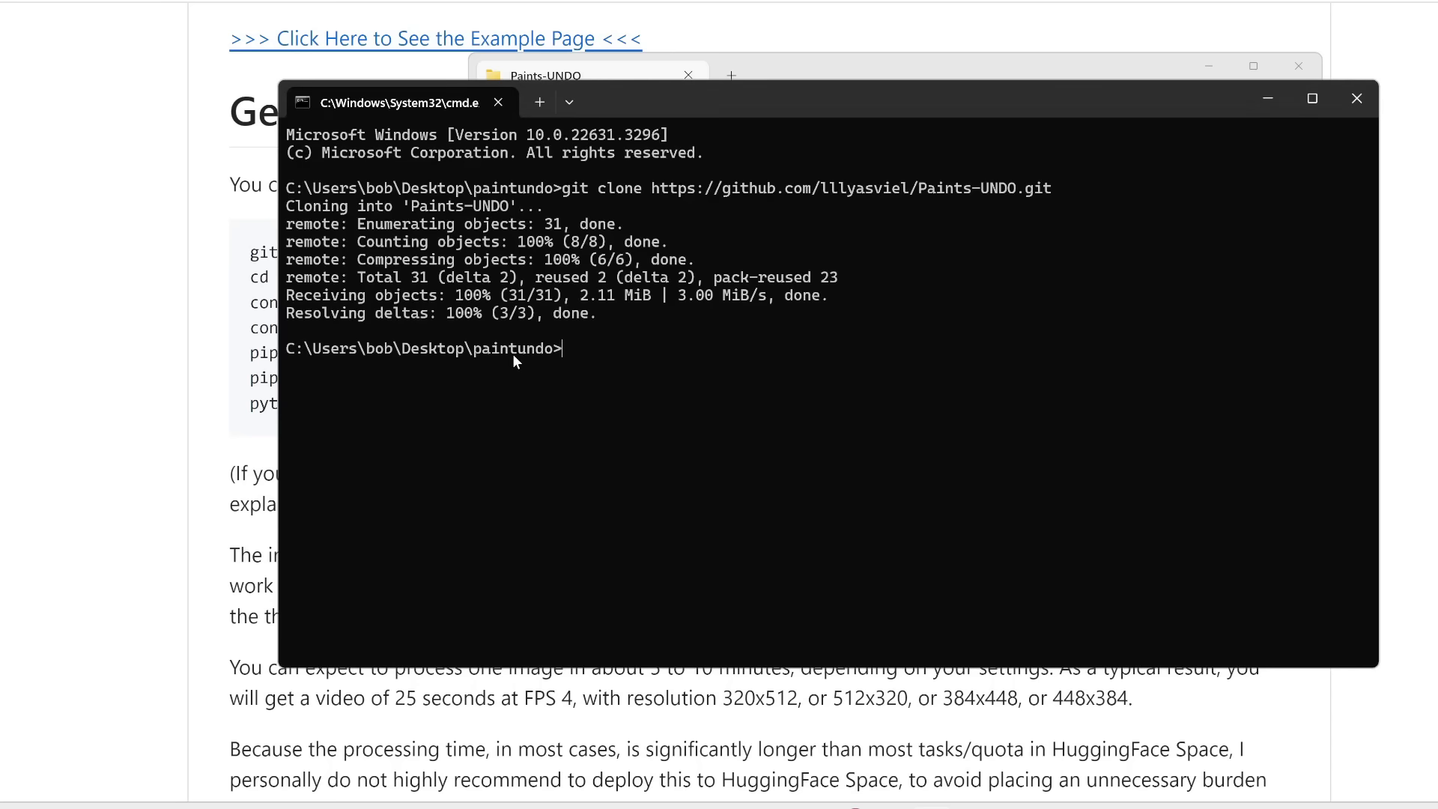
left_click(837, 74)
left_click(764, 114)
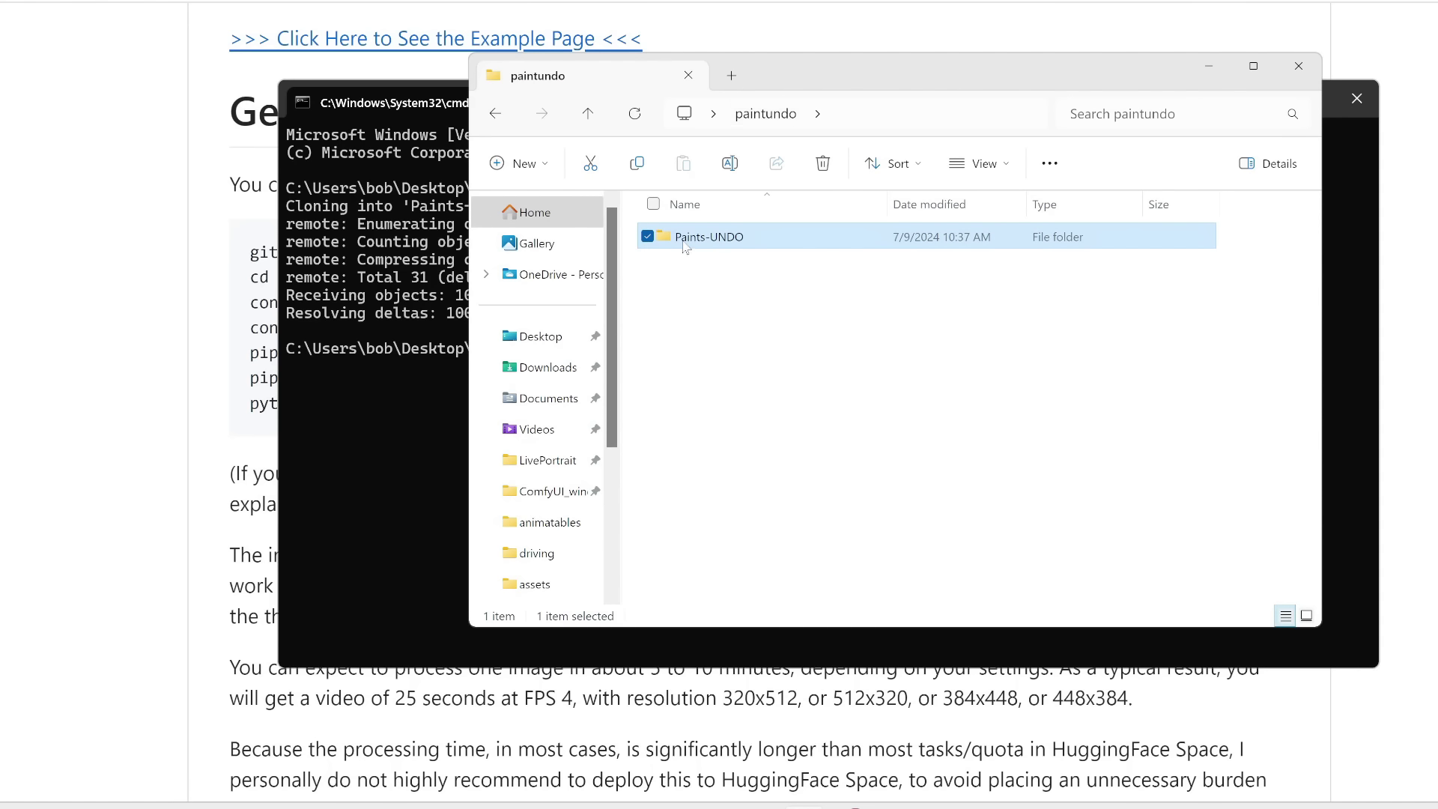
mouse_move(683, 248)
Run the README's cd Paints-UNDO command in the Command Prompt and move its window aside to uncover the remaining commands
left_click(162, 427)
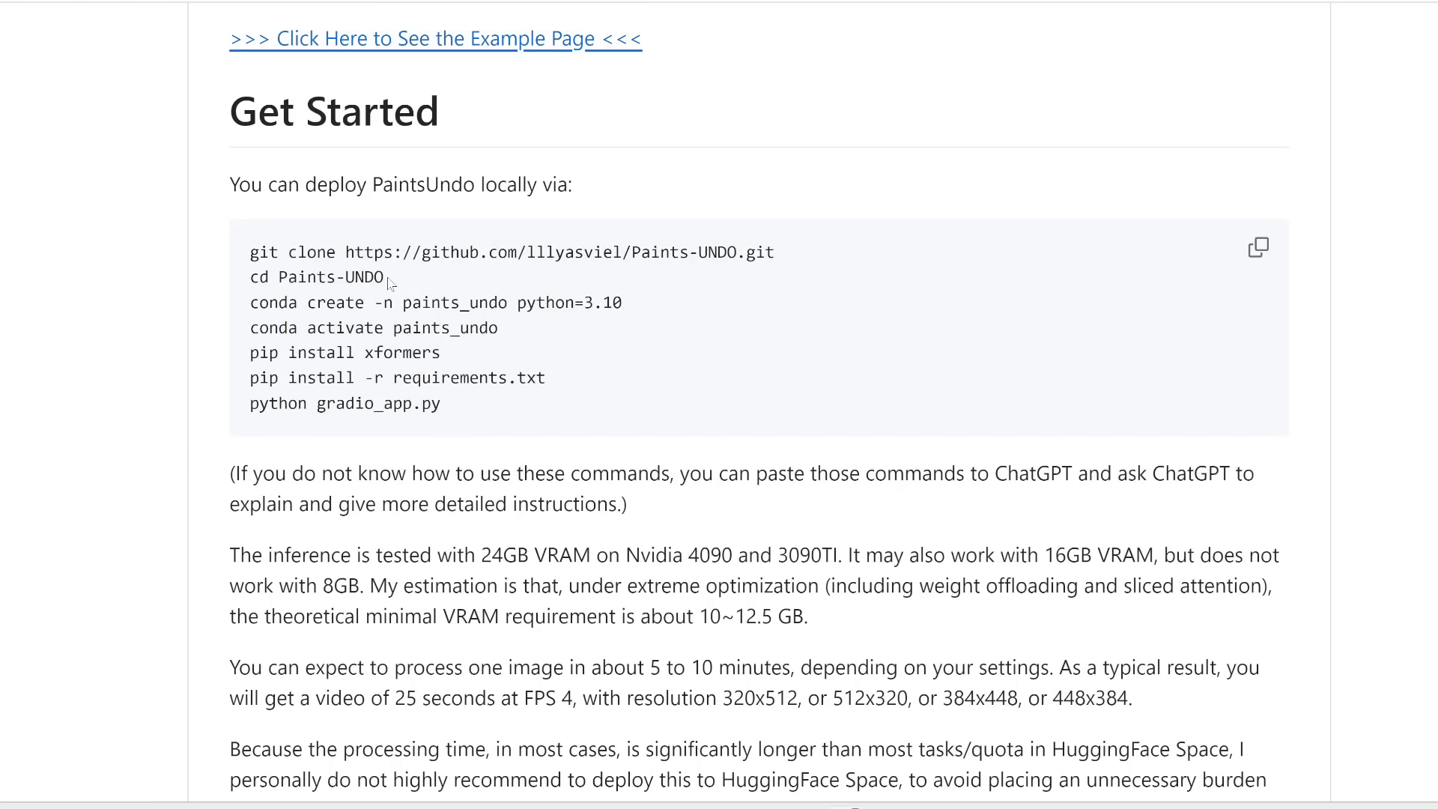
left_click_drag(389, 278, 220, 288)
key("ctrl+c")
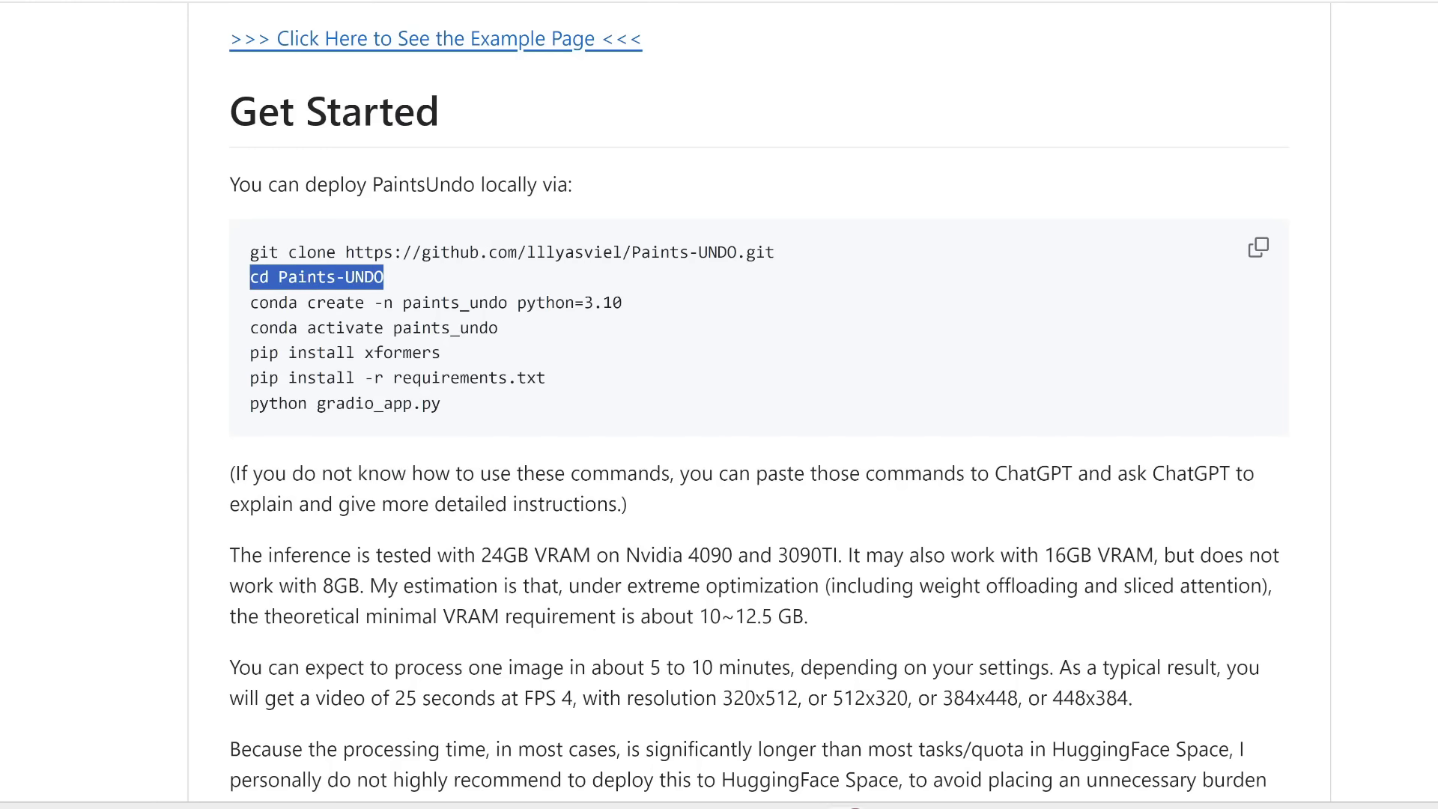
key("alt+Tab")
key("ctrl+v")
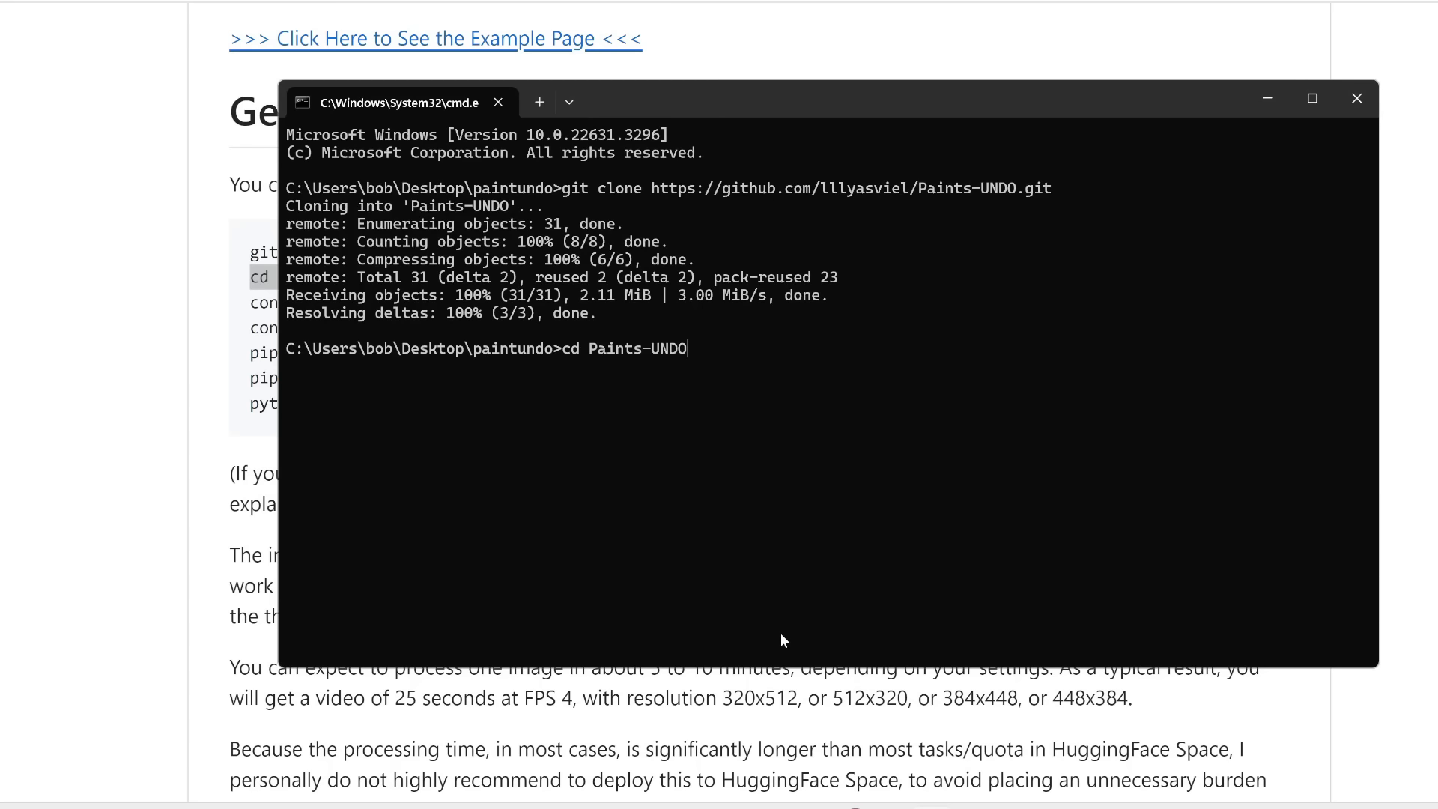
key("Return")
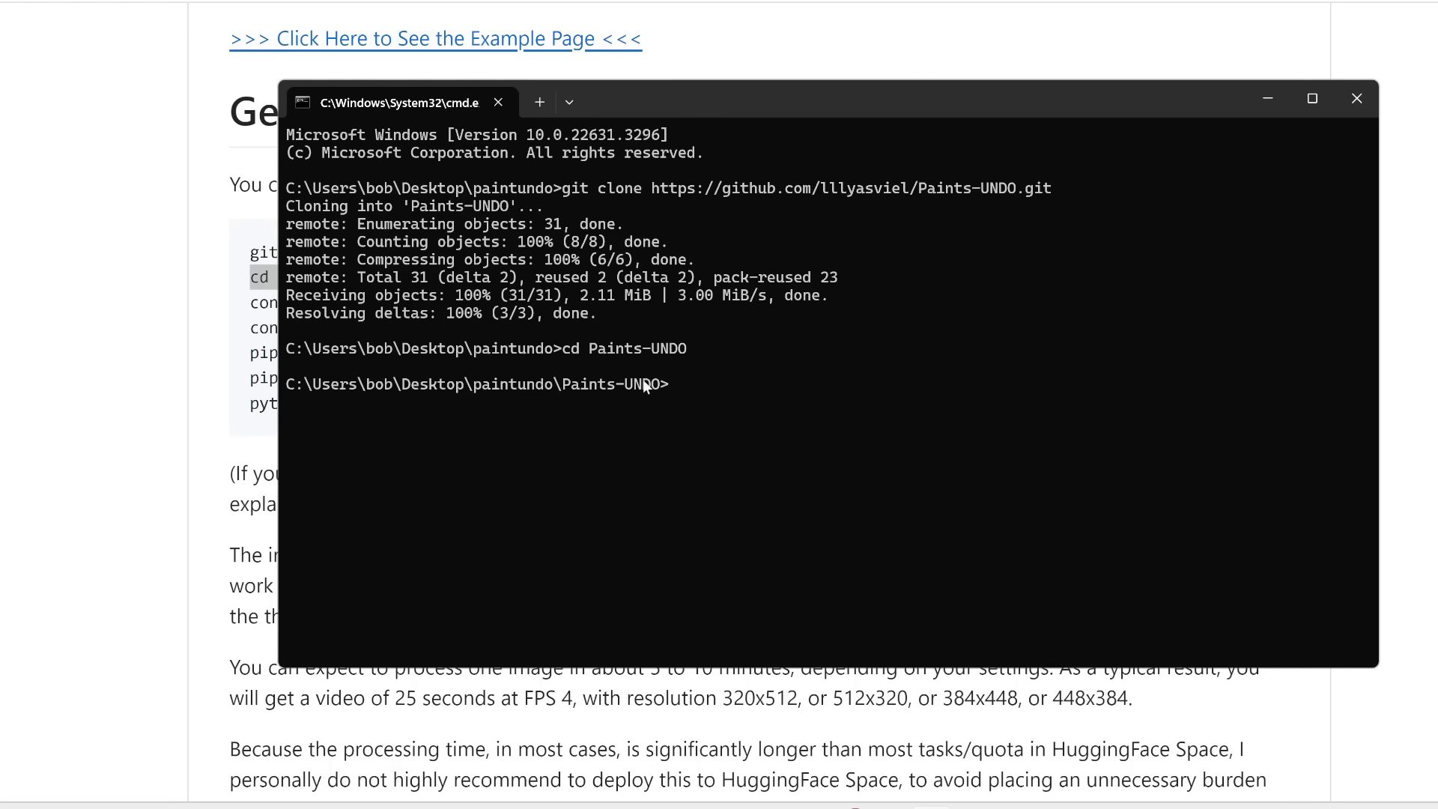
left_click_drag(719, 99, 820, 84)
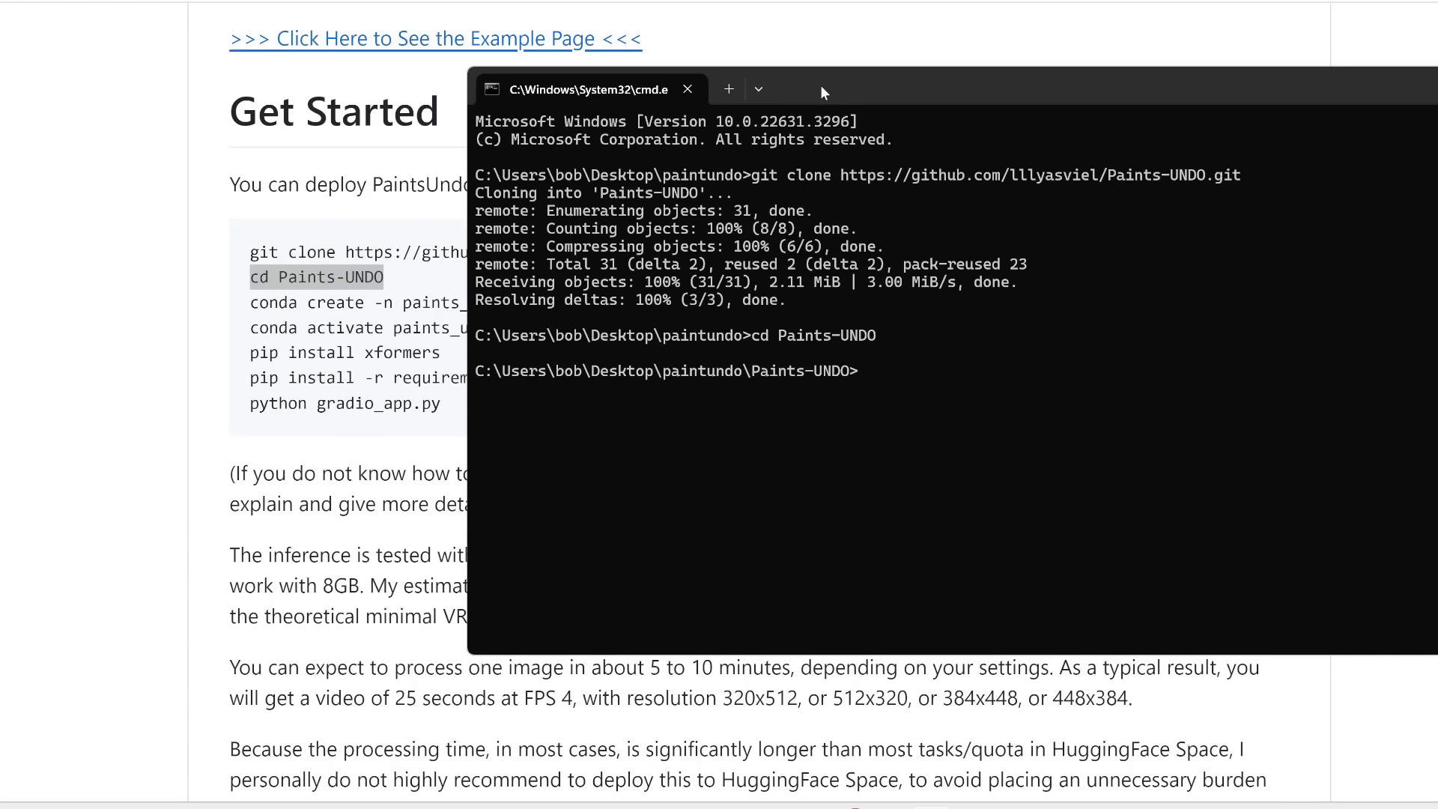
left_click(275, 329)
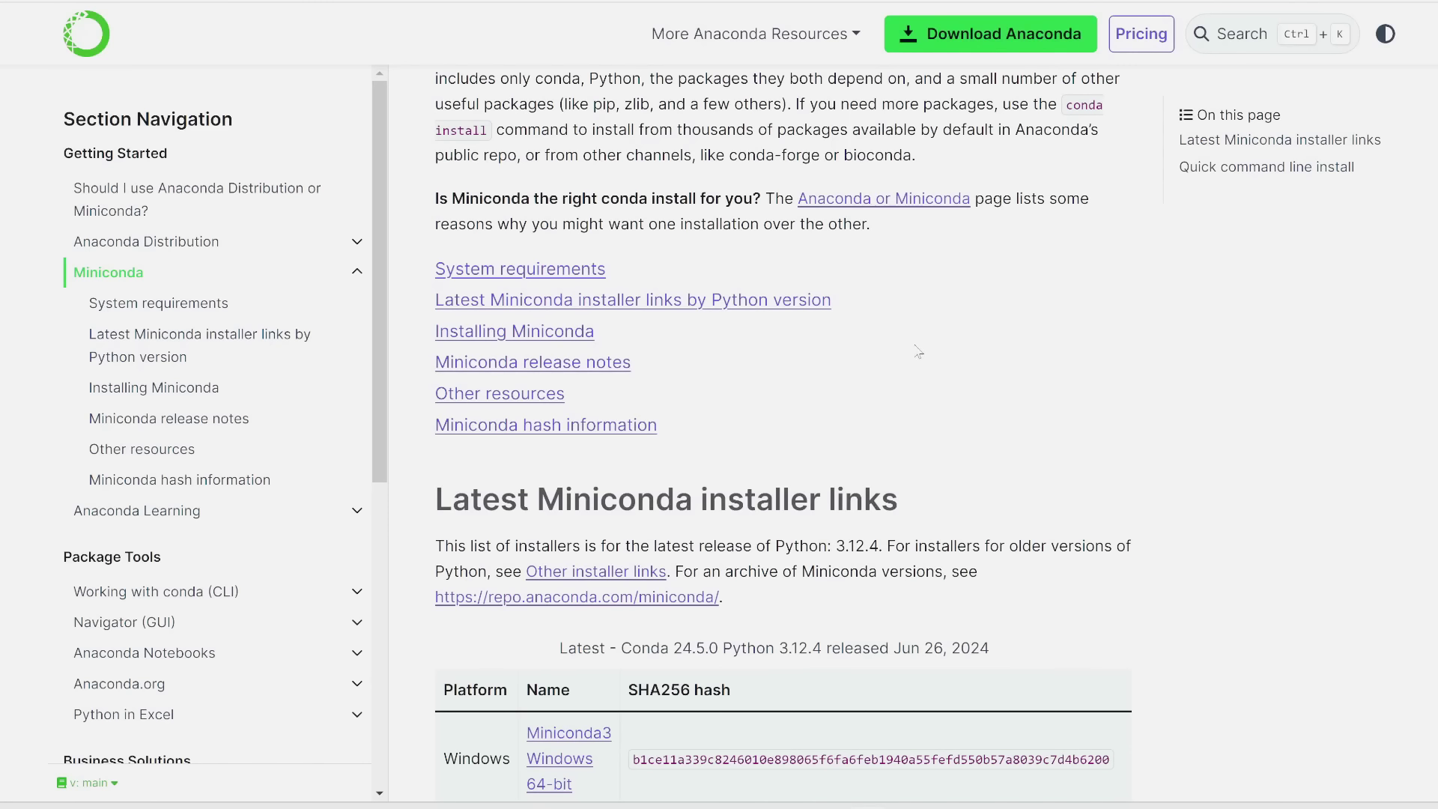
Open the Miniconda installer links by Python version and download the Windows 64-bit installer for Python 3.11
scroll(918, 347, "up", 2)
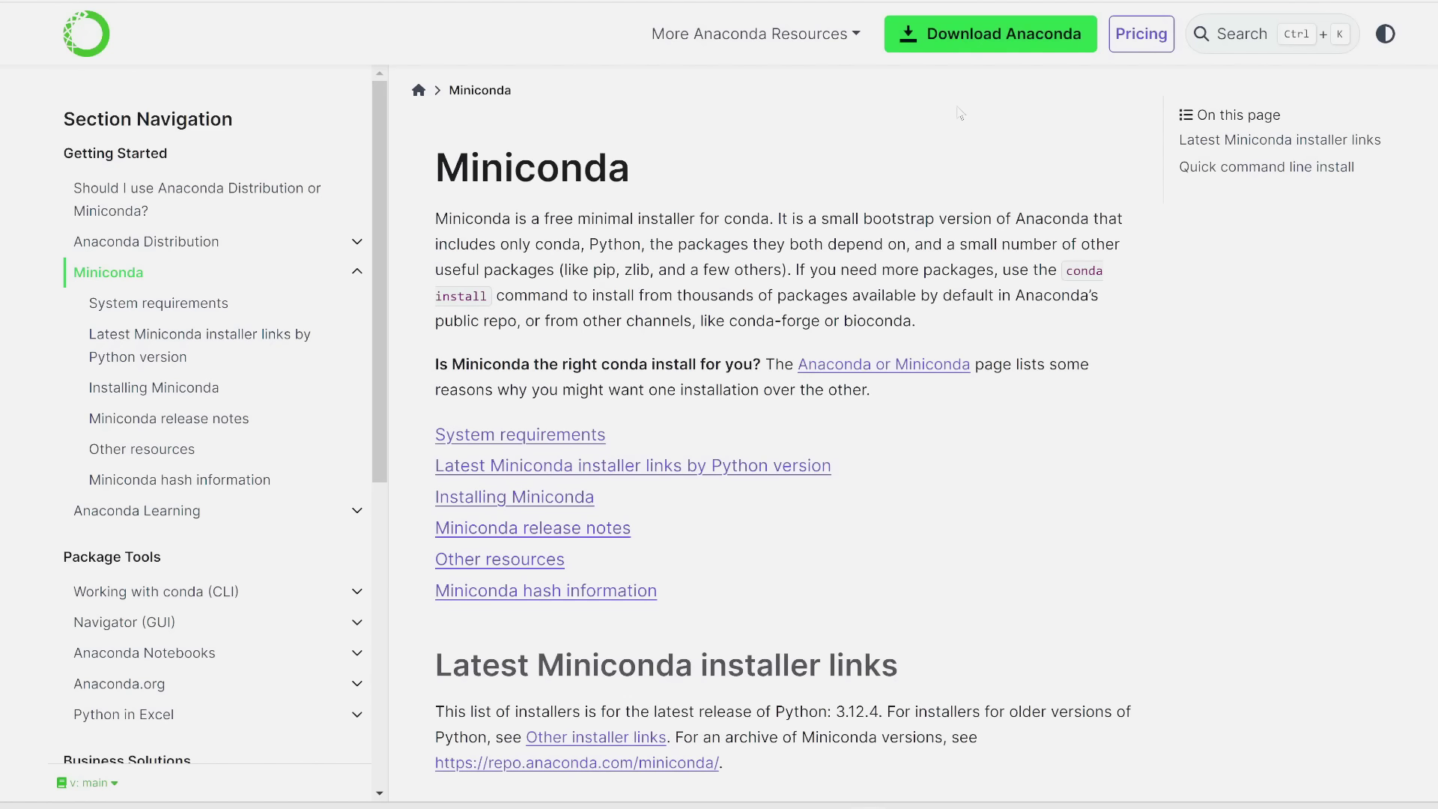
scroll(959, 112, "down", 2)
scroll(622, 288, "up", 2)
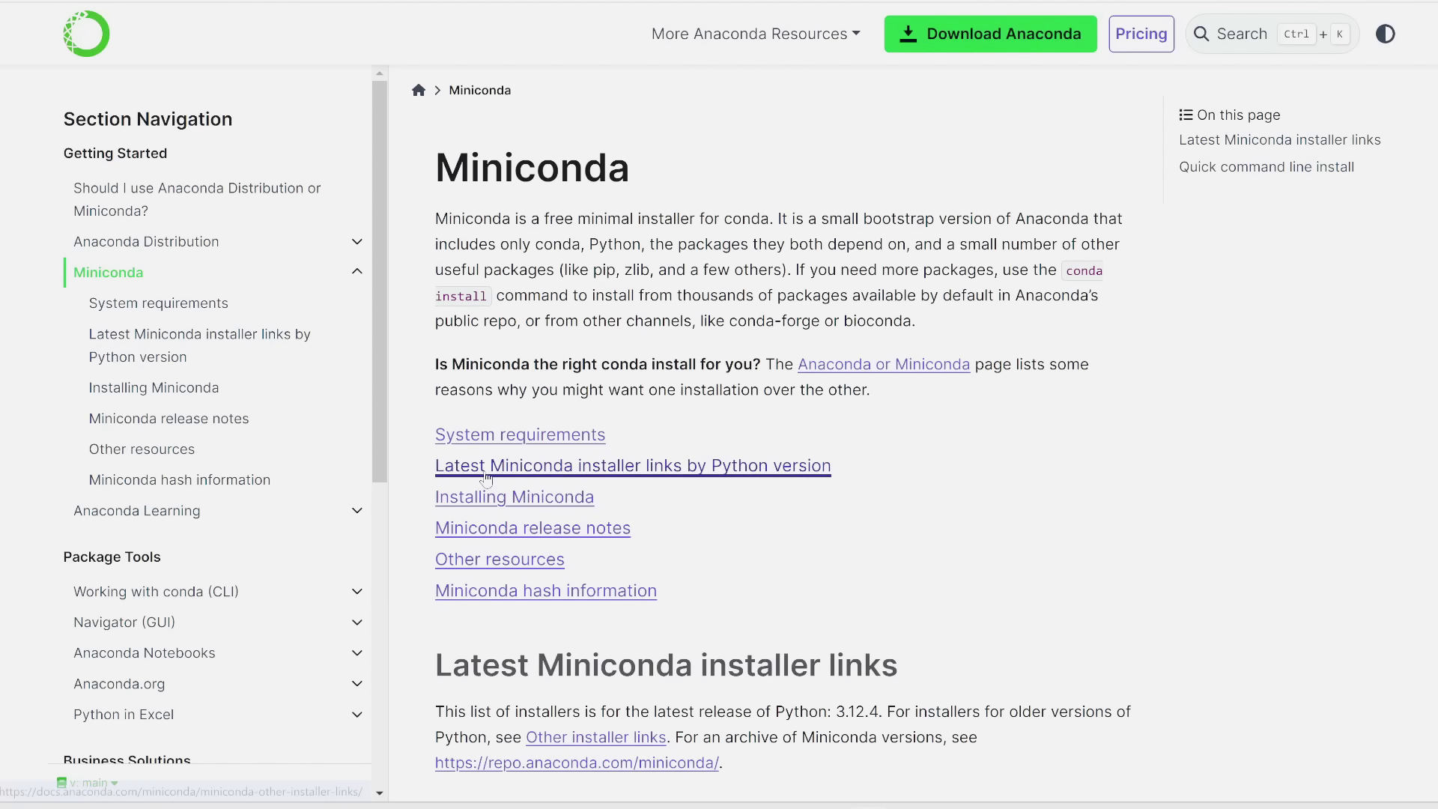
left_click(704, 473)
scroll(460, 347, "down", 2)
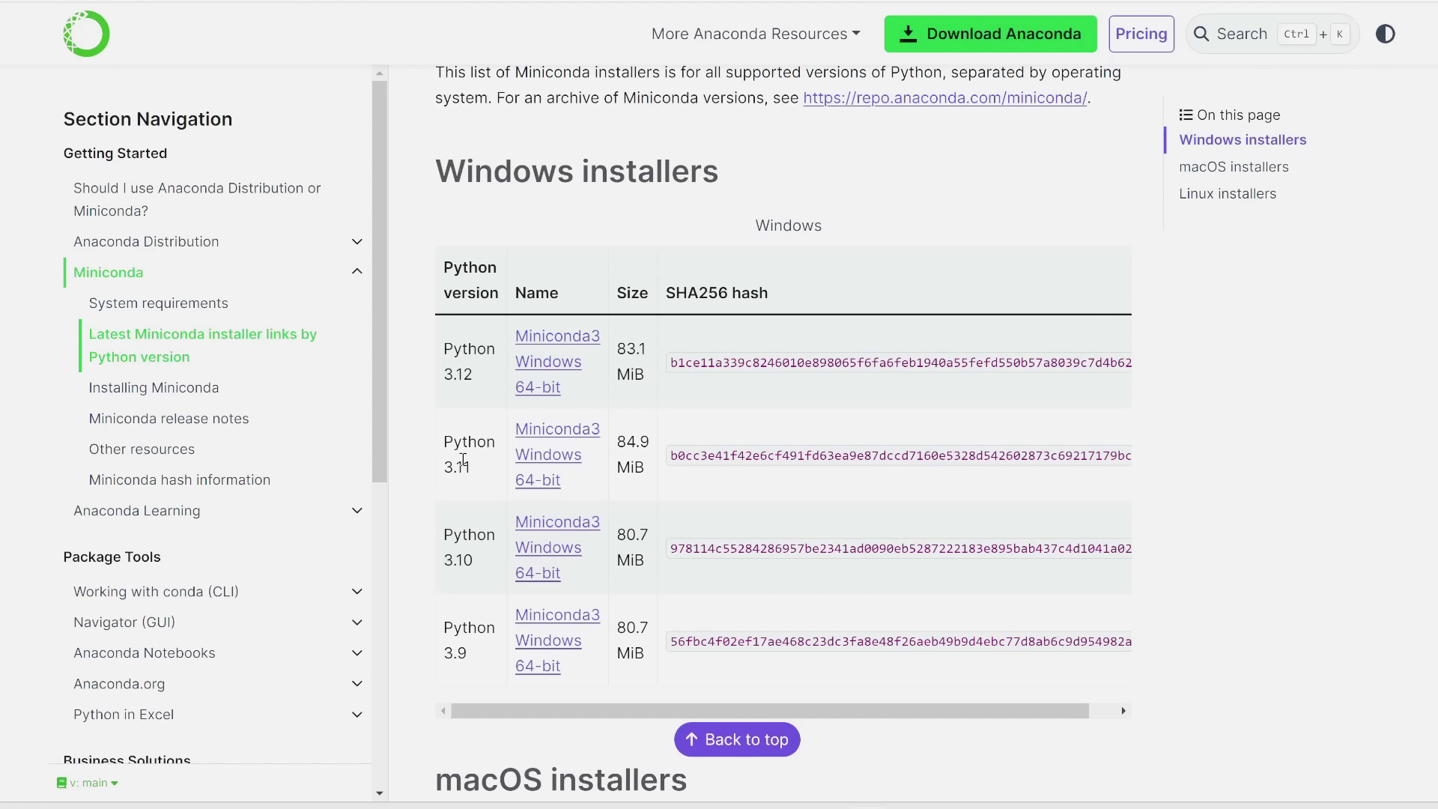
left_click(556, 473)
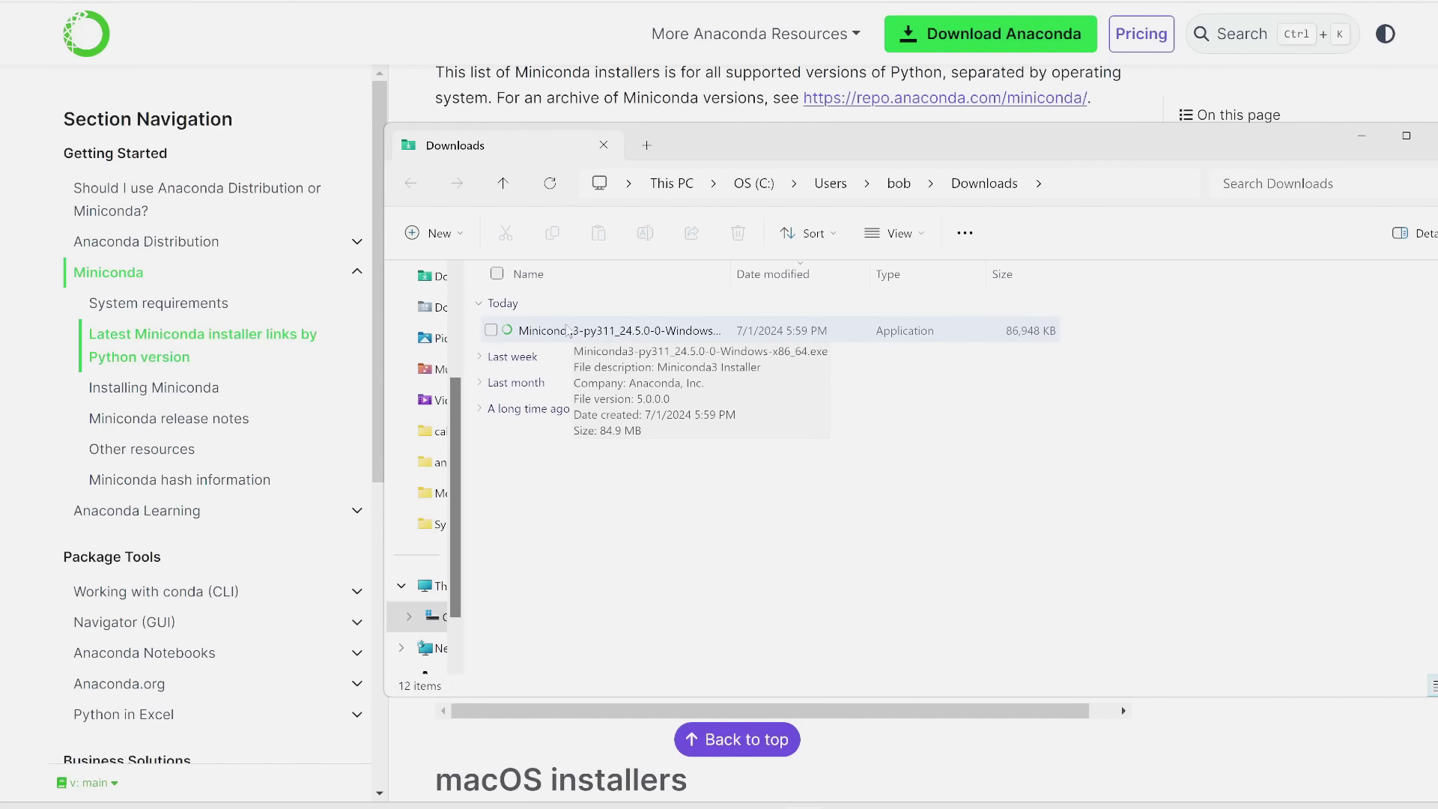
Run the downloaded Miniconda installer, accept the licence, and choose installation for All Users into C:\ProgramData\miniconda3
double_click(567, 331)
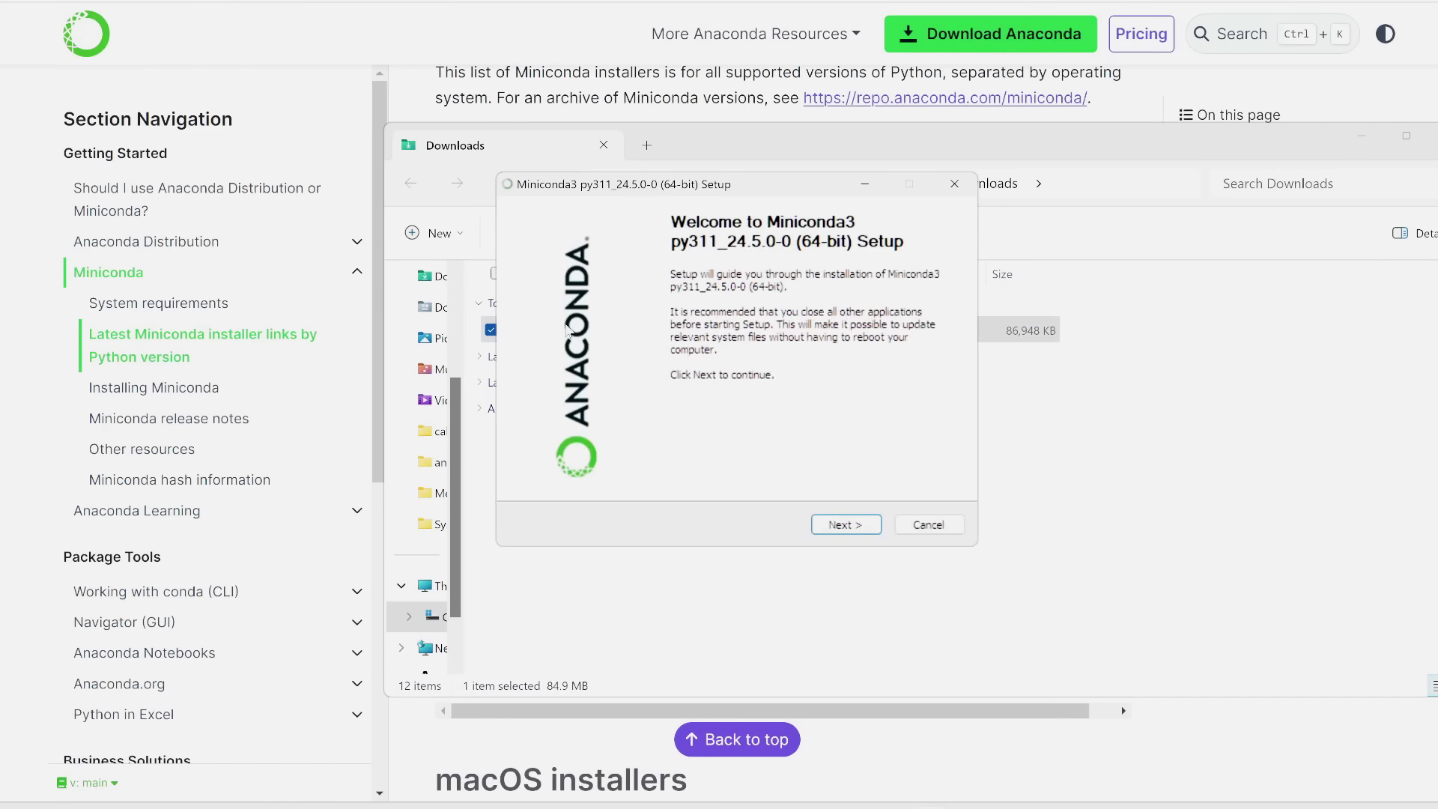
left_click(839, 526)
left_click(839, 526)
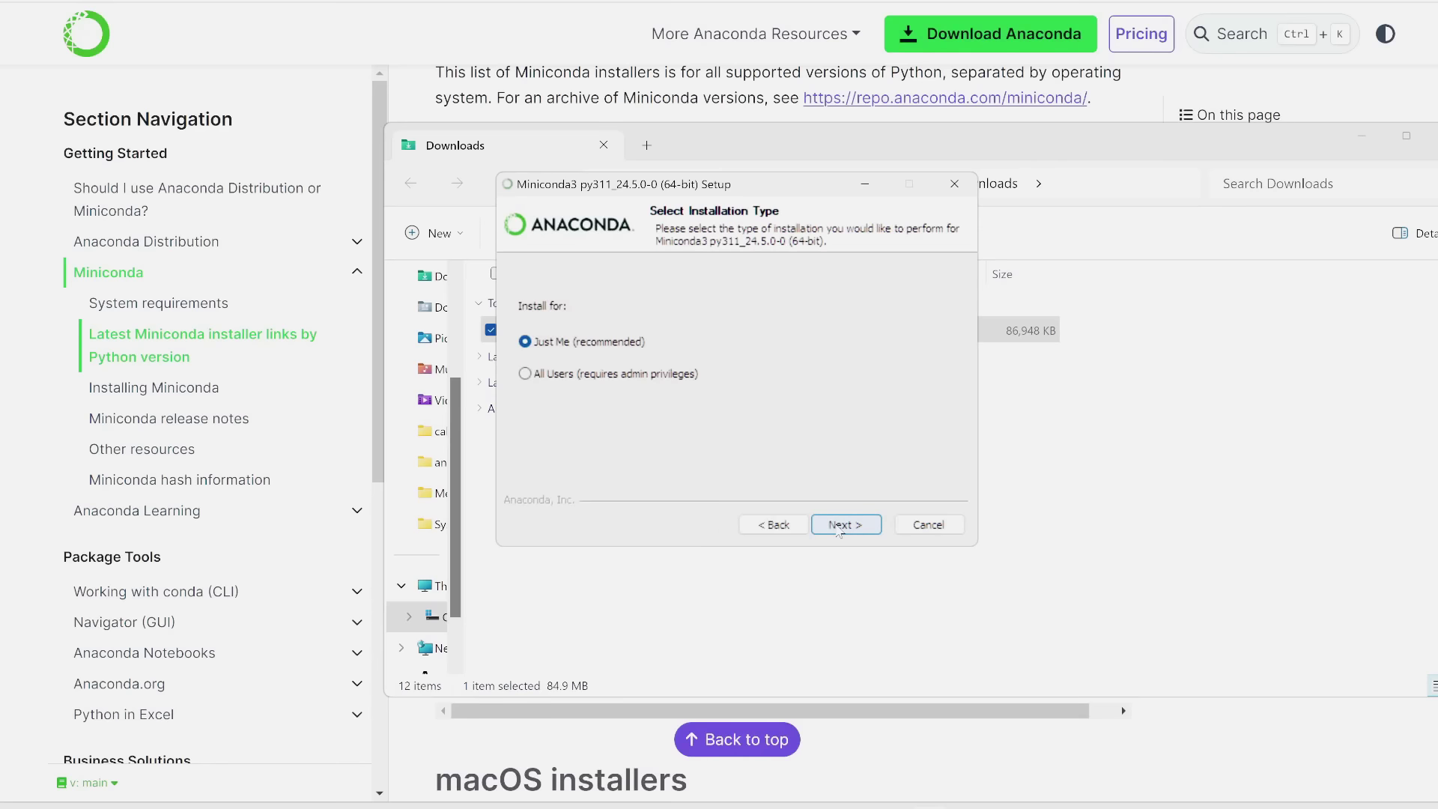
key("Tab")
key("Down")
left_click(839, 526)
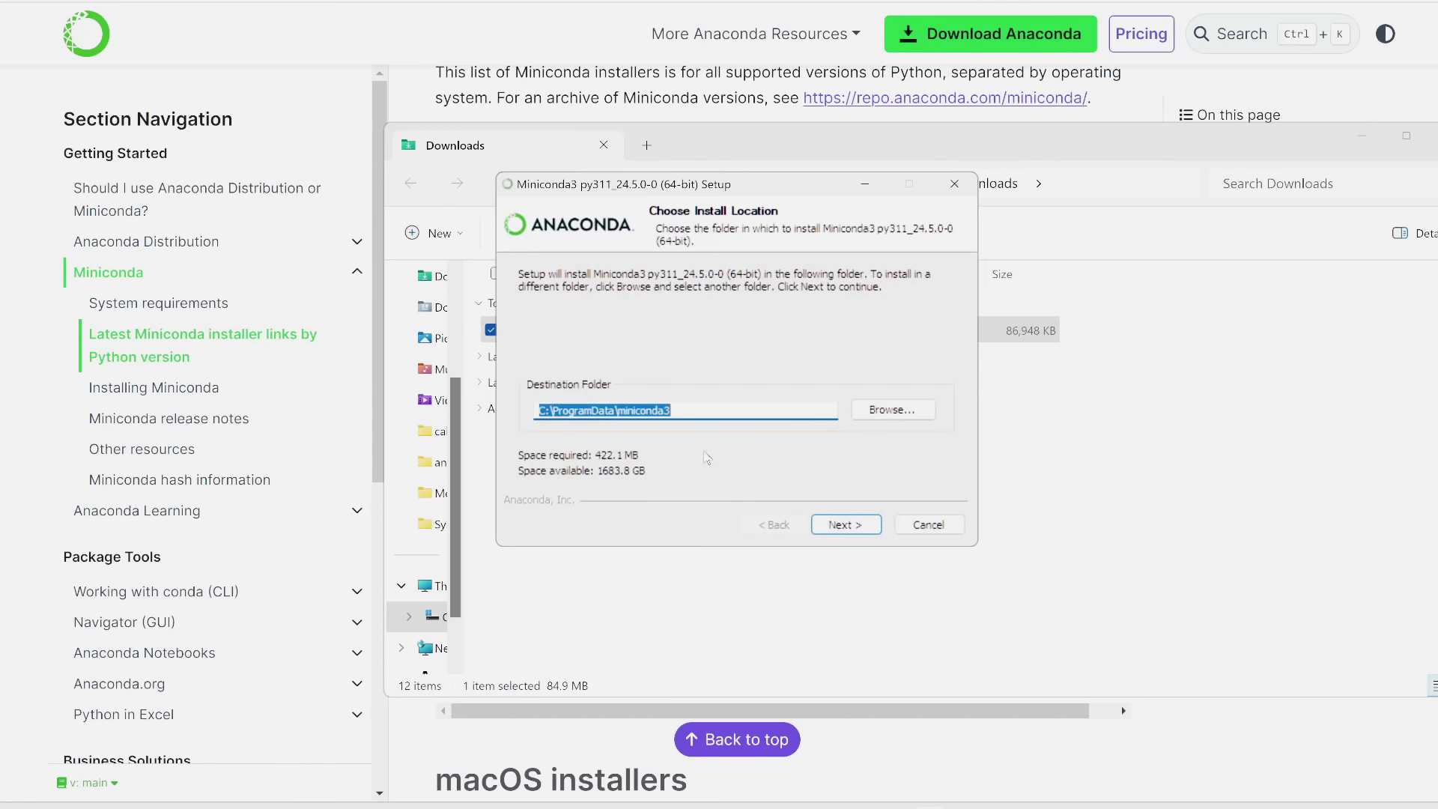
left_click(835, 523)
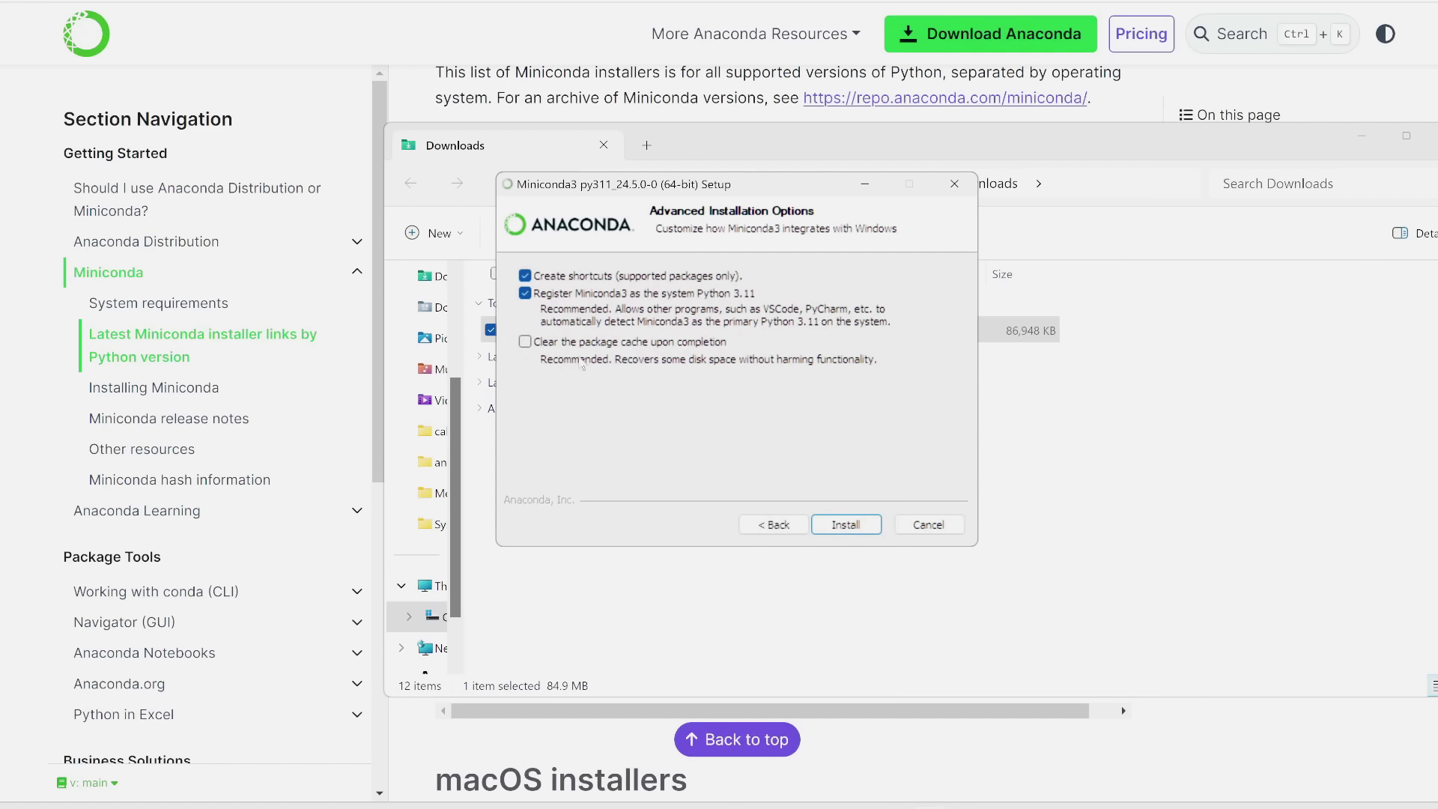
Enable clearing the package cache upon completion, install Miniconda, and finish the setup
left_click(524, 342)
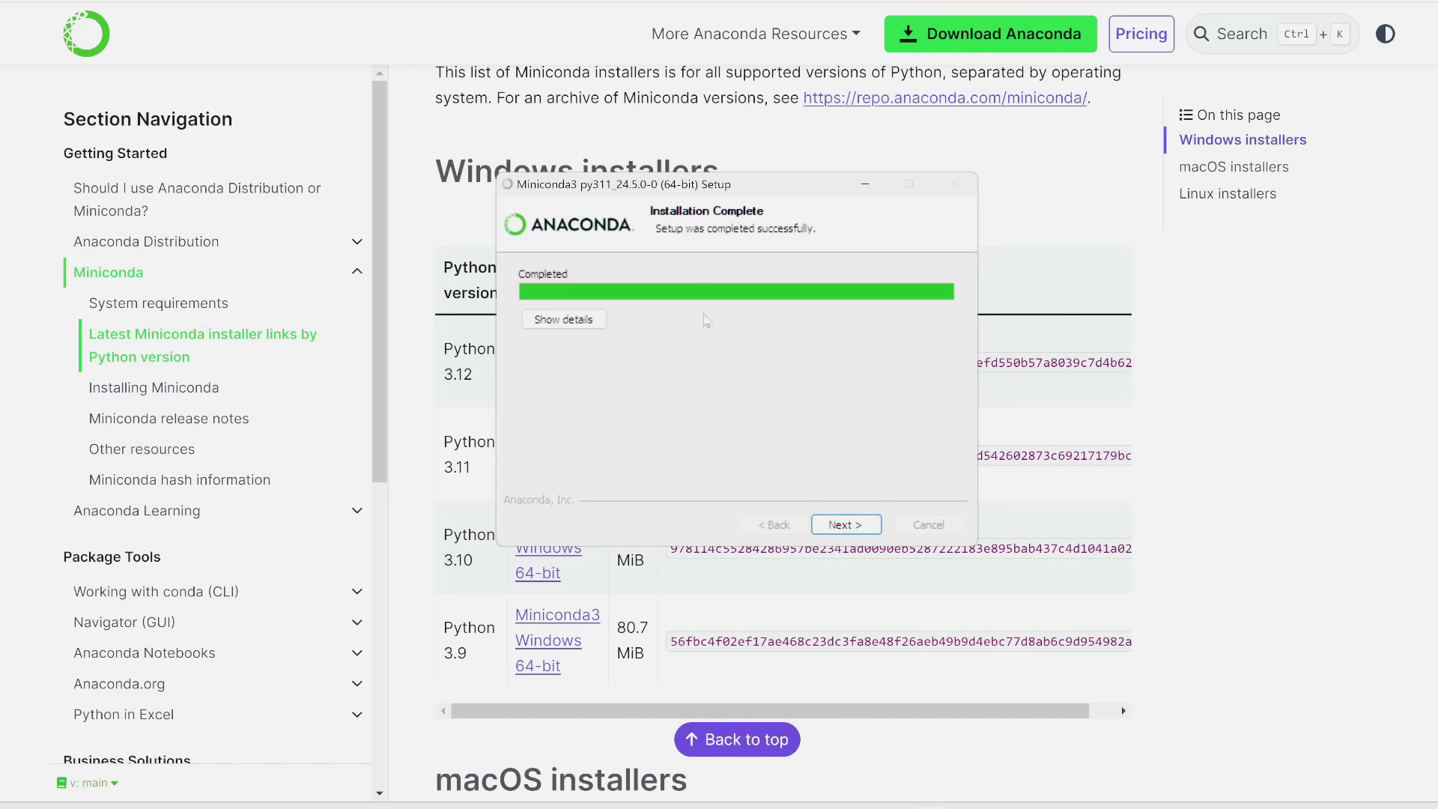
left_click(853, 525)
left_click(859, 530)
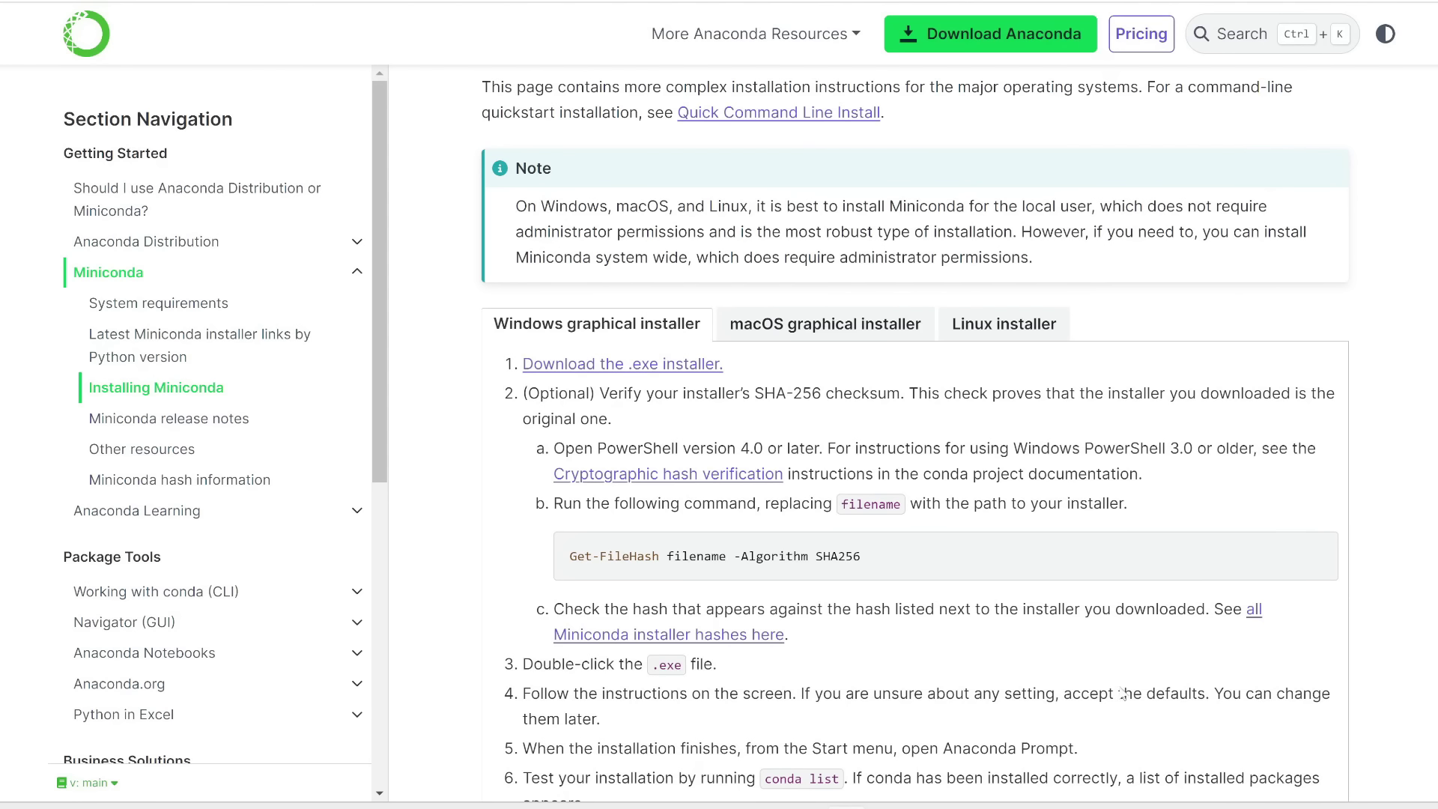
Check the conda installation by running conda --version in a new Command Prompt, and close that window
key("super")
type("cmd")
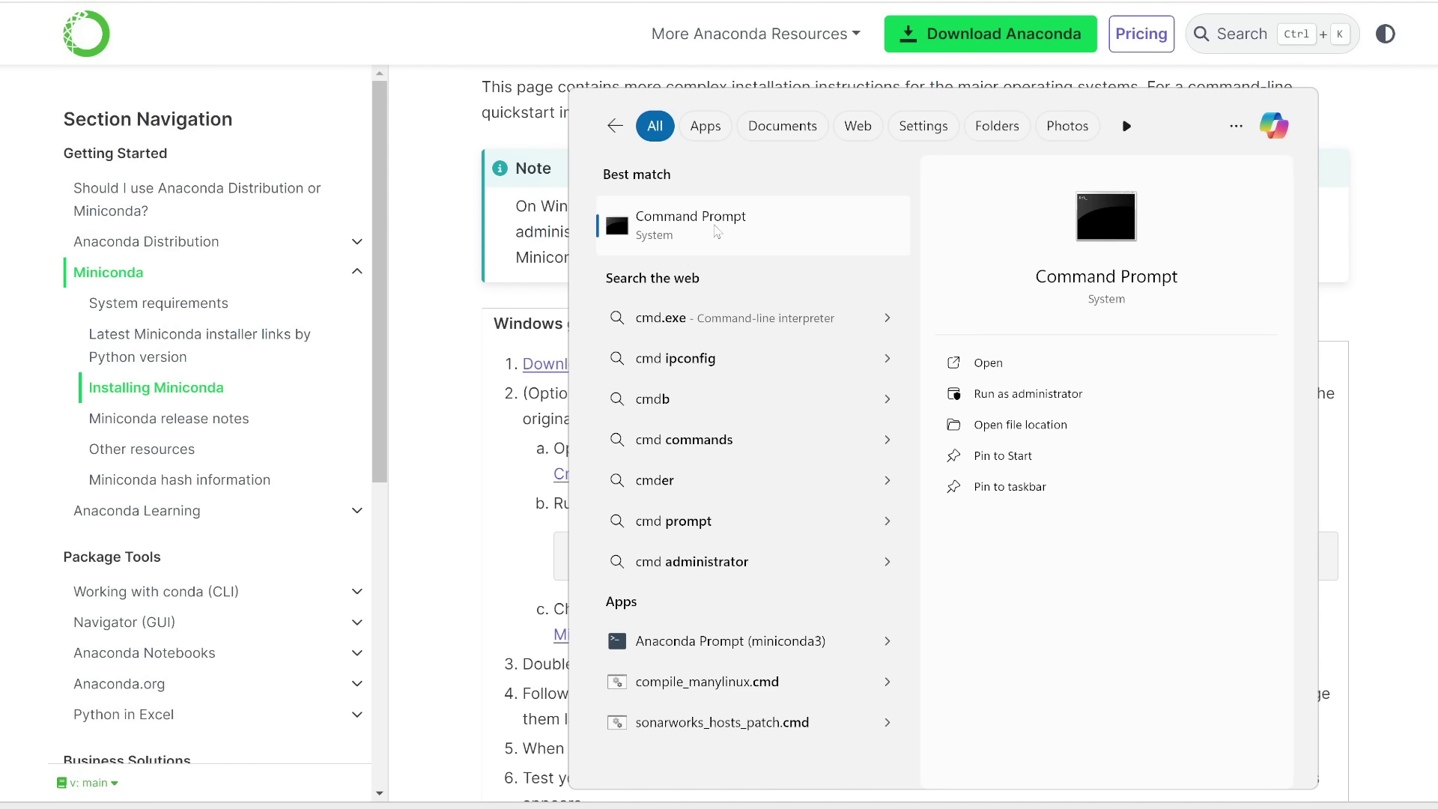
left_click(715, 231)
type("conda --version")
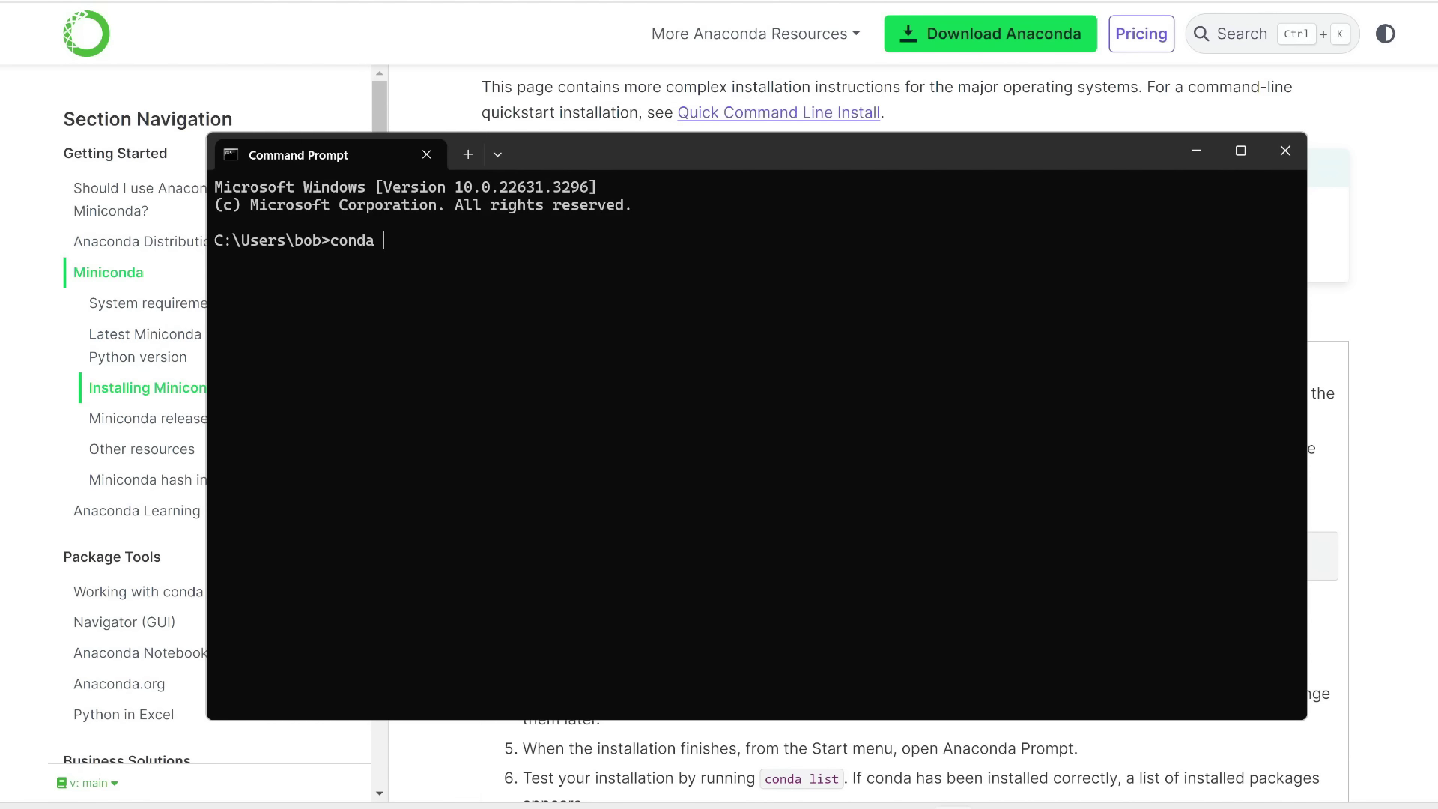
key("Return")
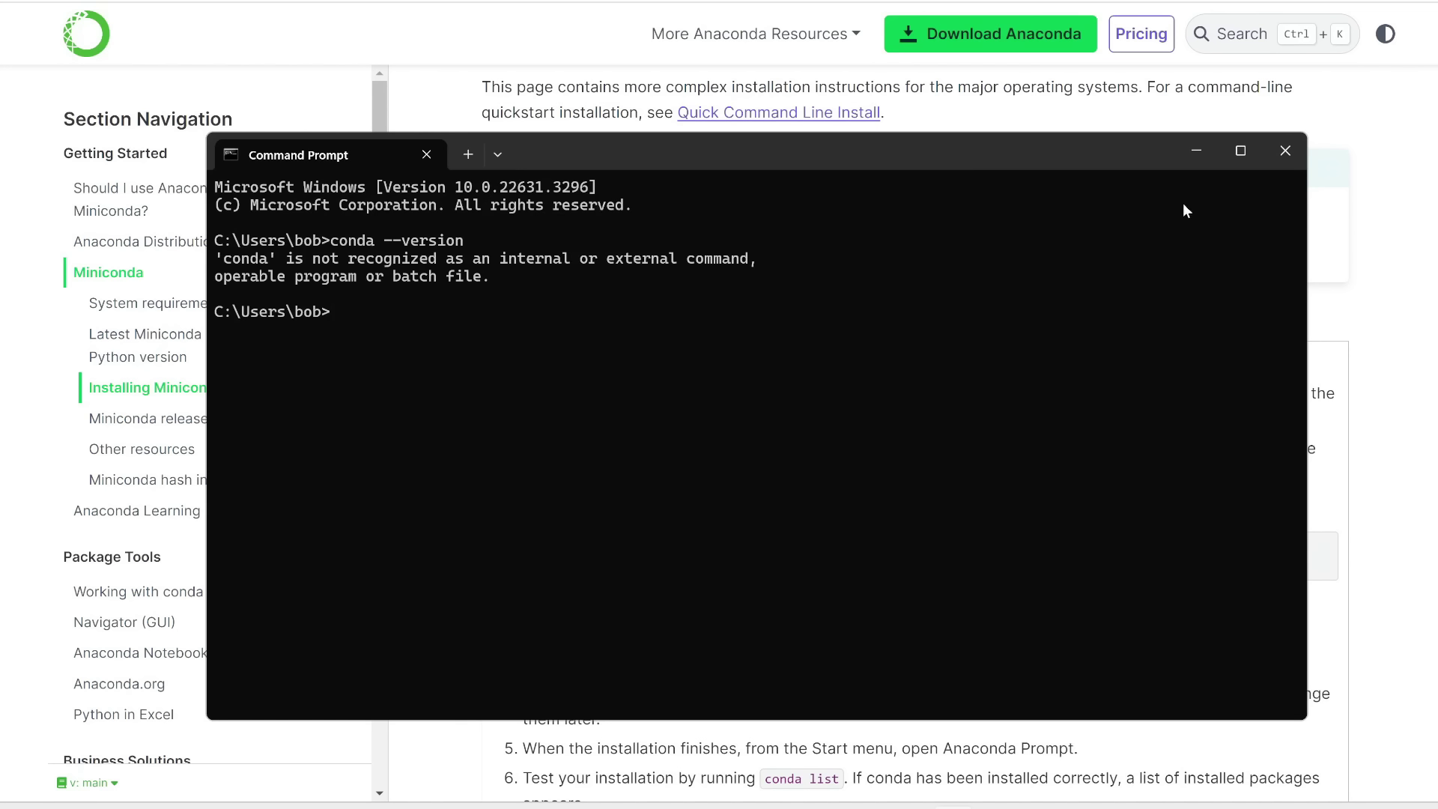
left_click(1287, 149)
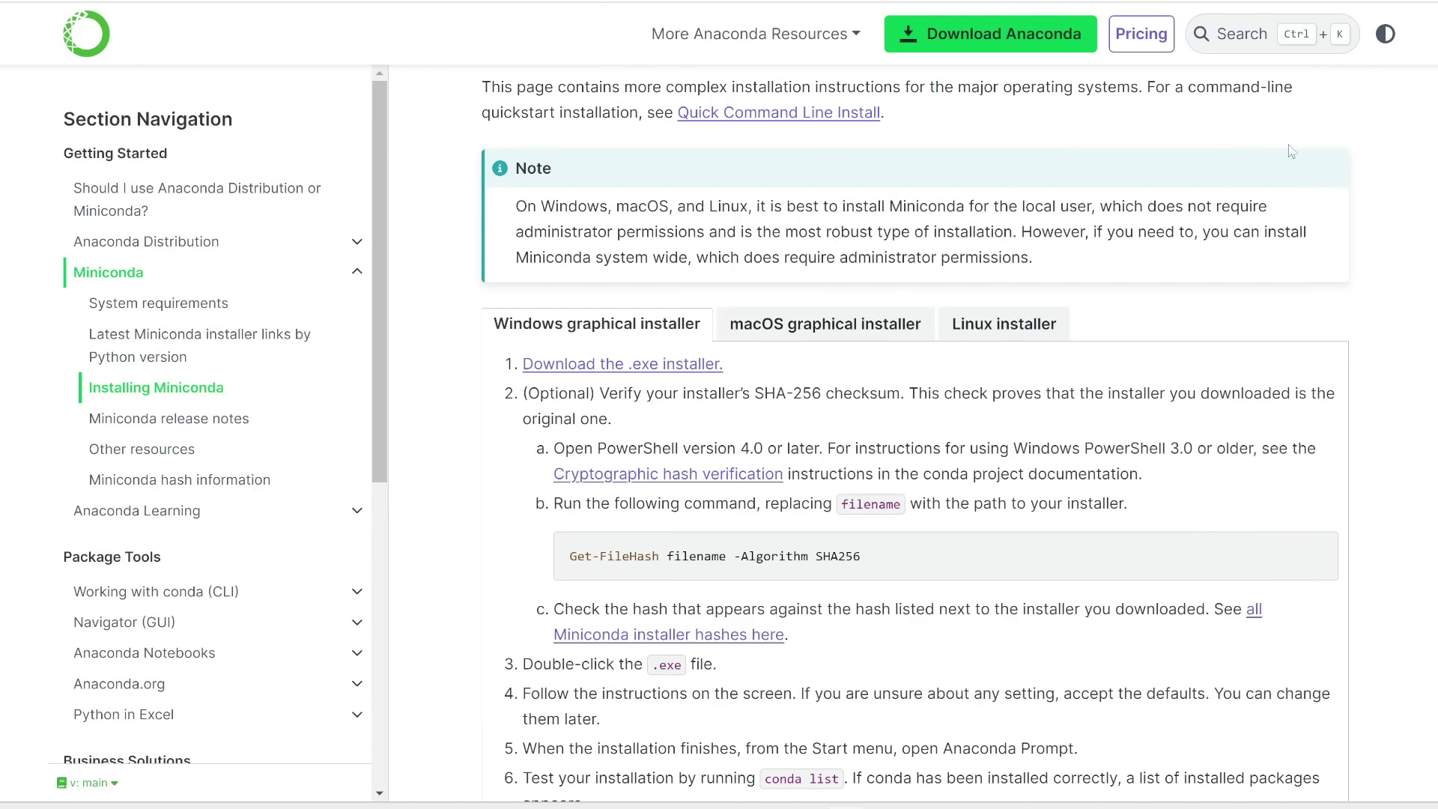
Open the user Path variable for editing in the Windows environment variables
key("super")
type("envi")
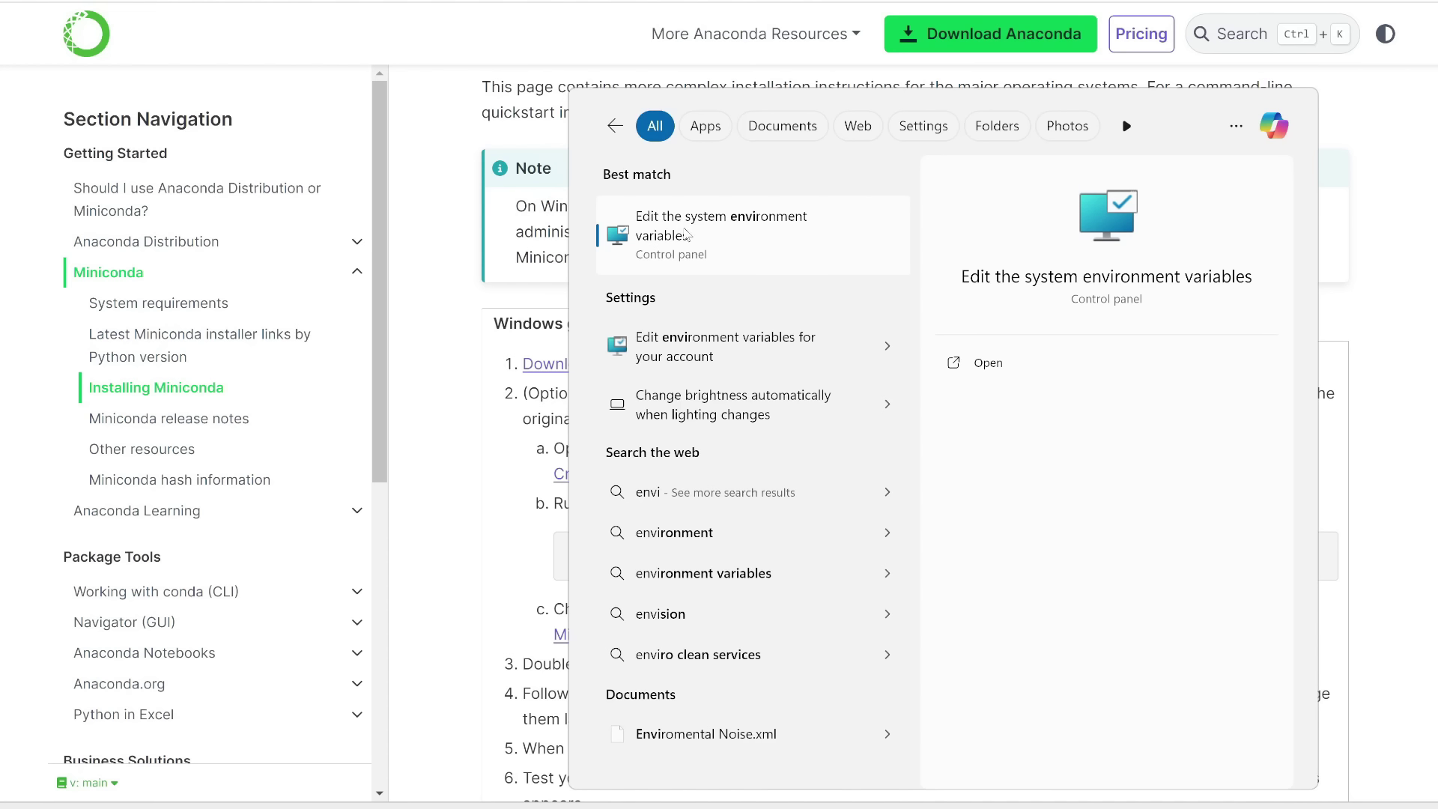
left_click(689, 236)
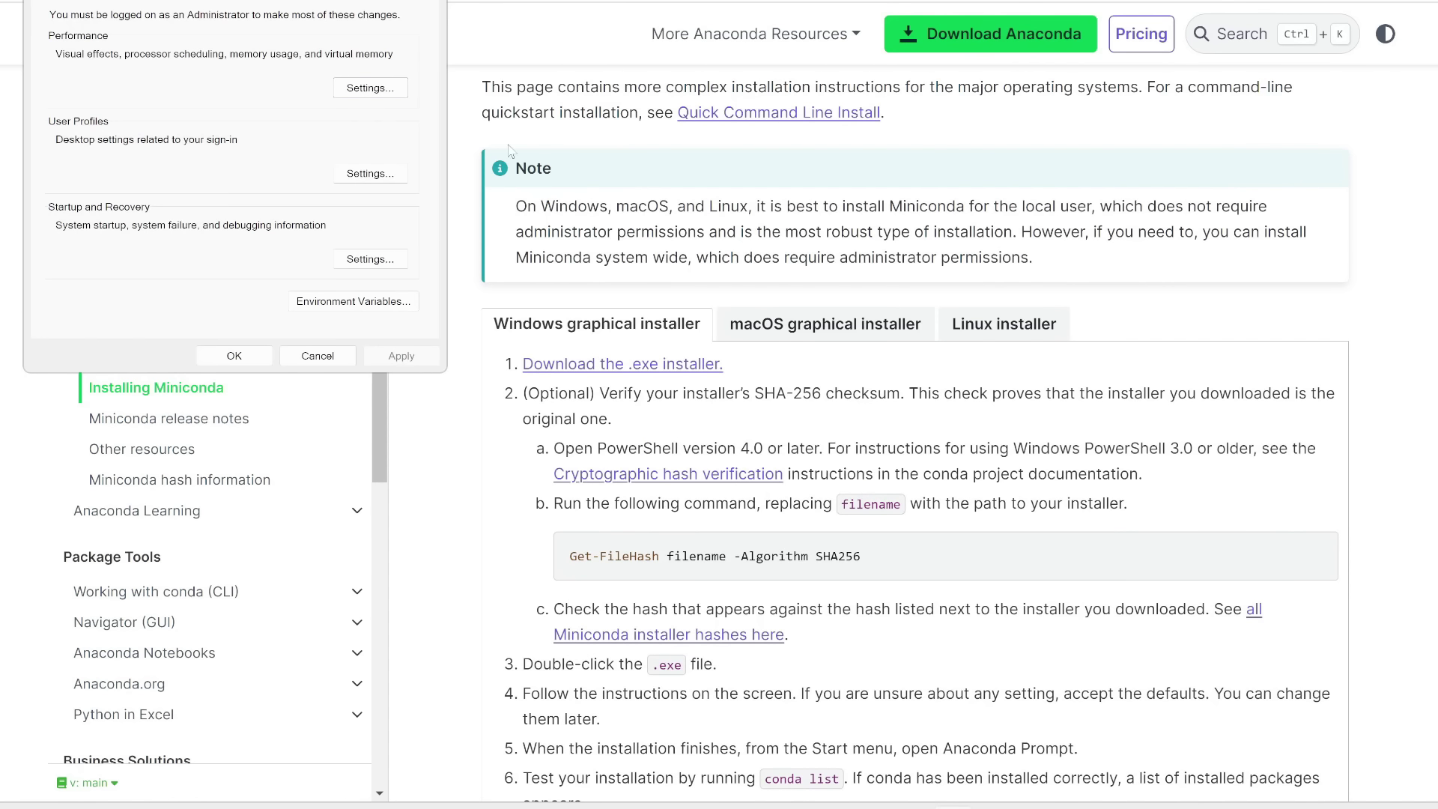
left_click(800, 509)
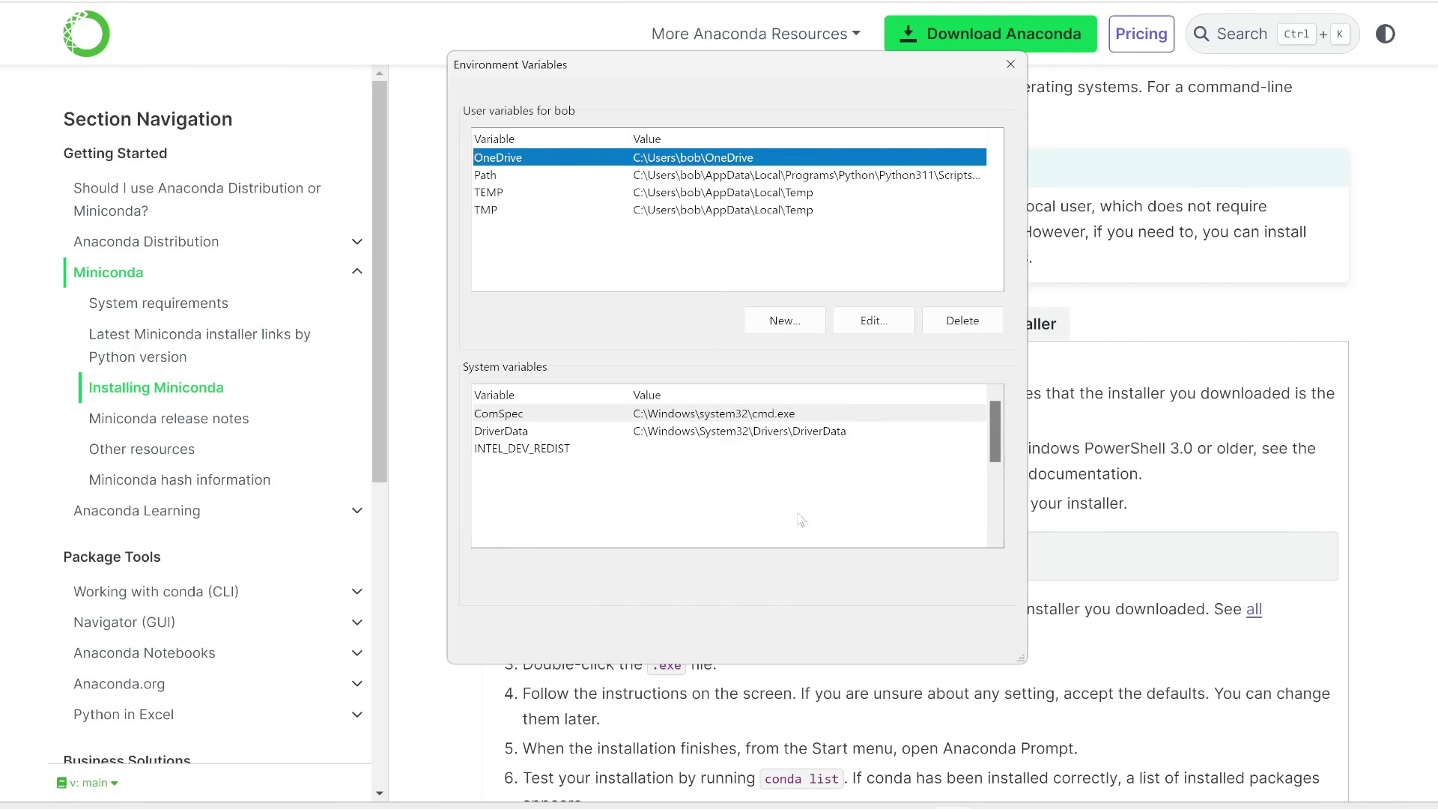
left_click(490, 177)
left_click(874, 320)
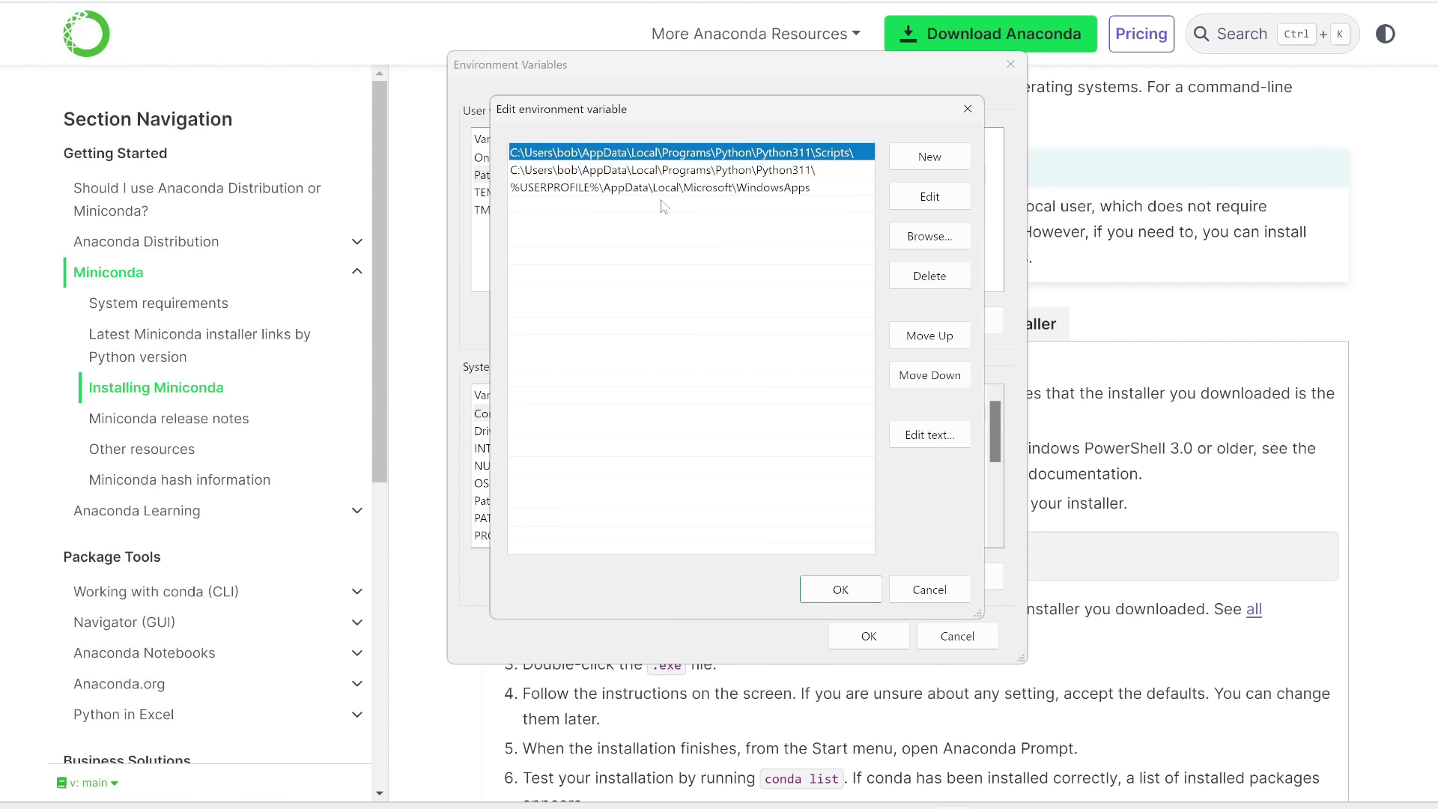
Switch to File Explorer, browse to C:\ProgramData\miniconda3, look inside its Scripts folder, and return to miniconda3
key("alt+Tab")
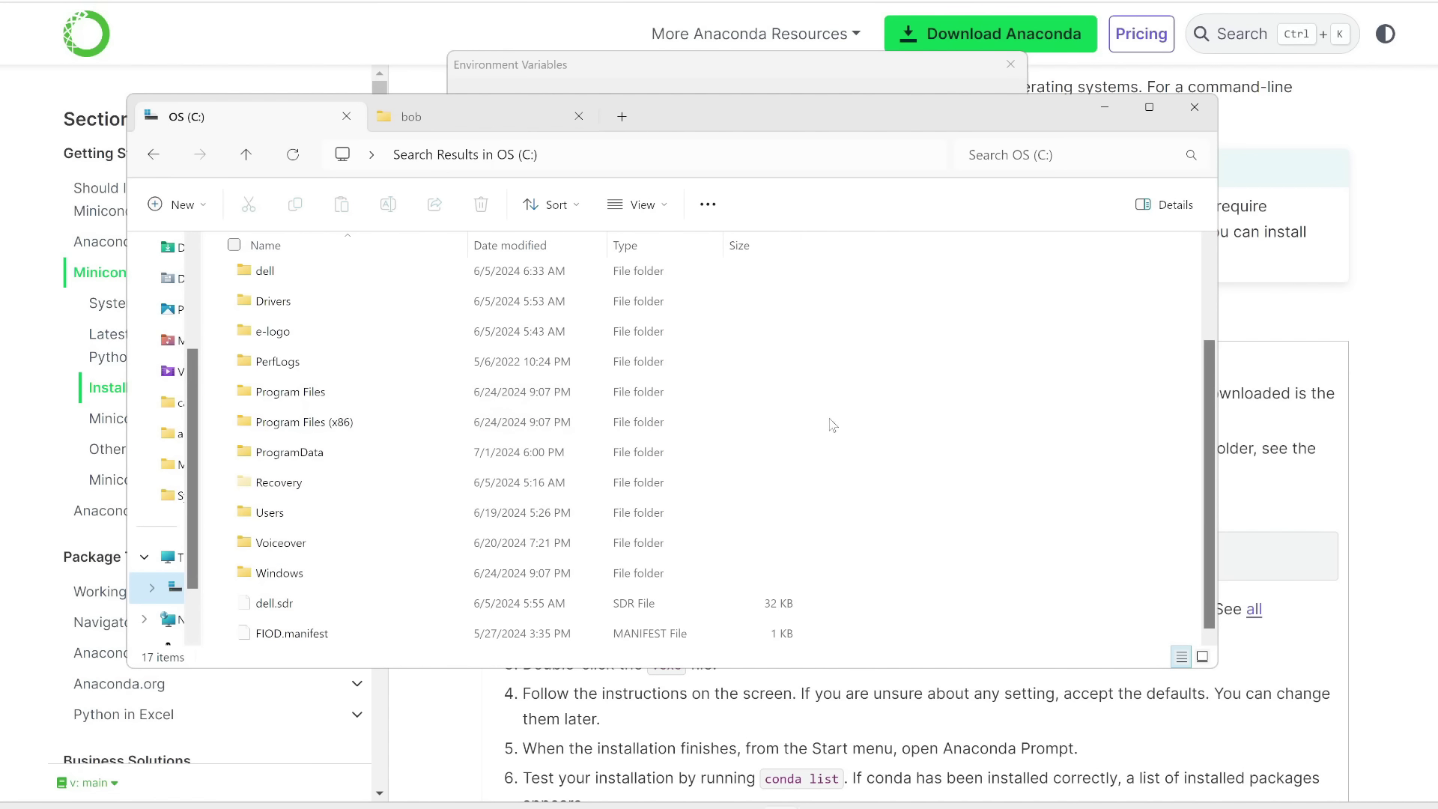
left_click(279, 453)
double_click(279, 454)
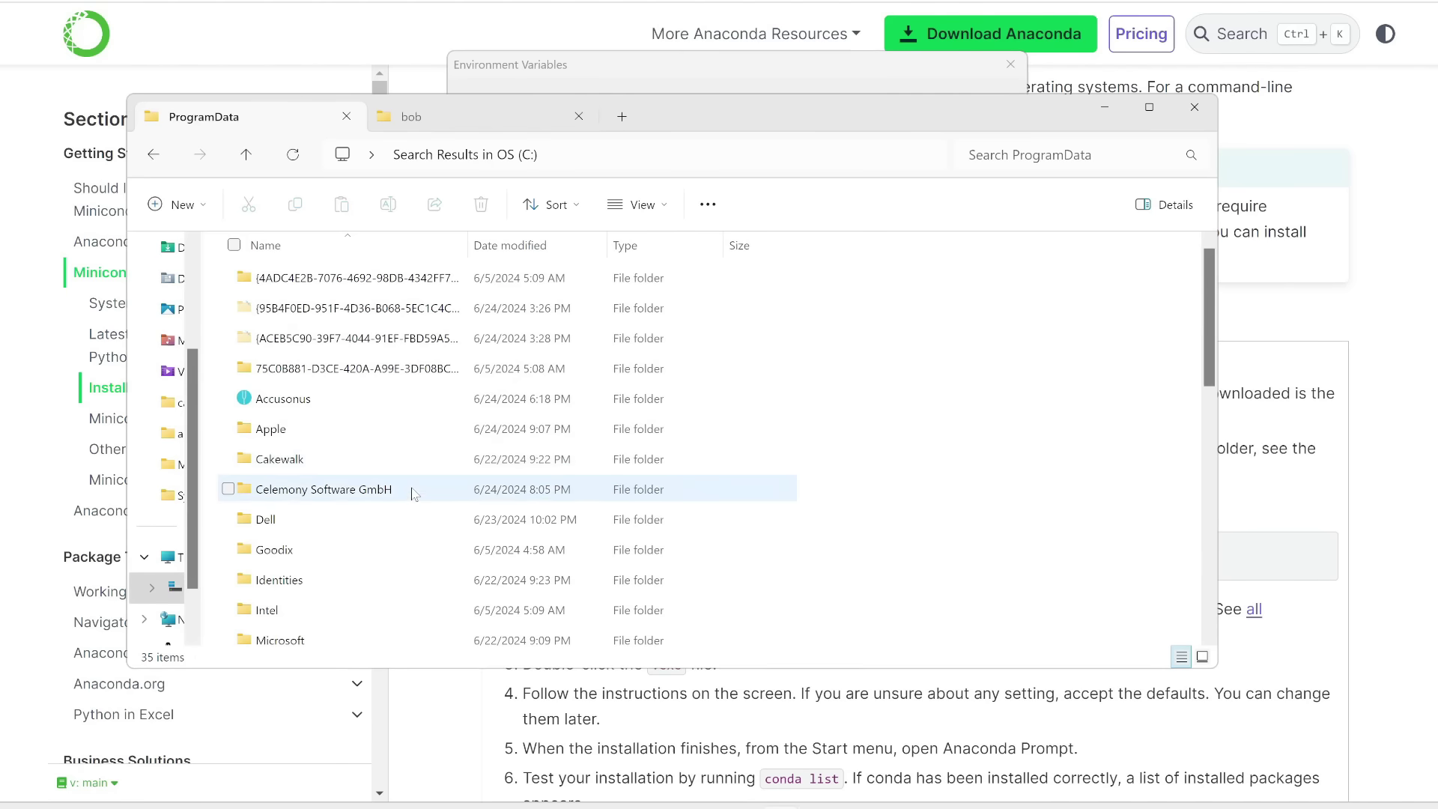
scroll(411, 488, "down", 2)
scroll(411, 494, "down", 2)
left_click(277, 412)
double_click(277, 415)
key("s")
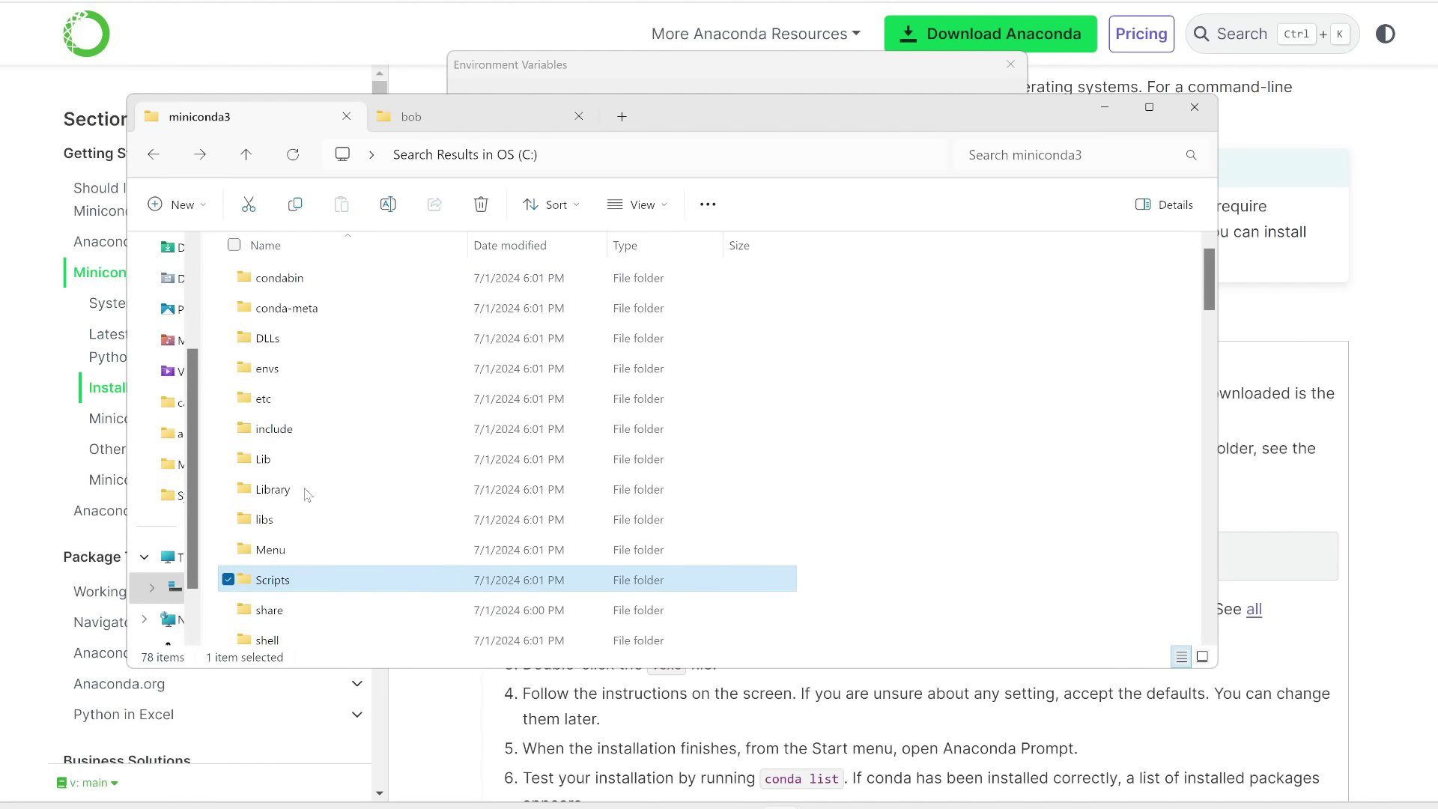
double_click(272, 584)
scroll(386, 464, "down", 1)
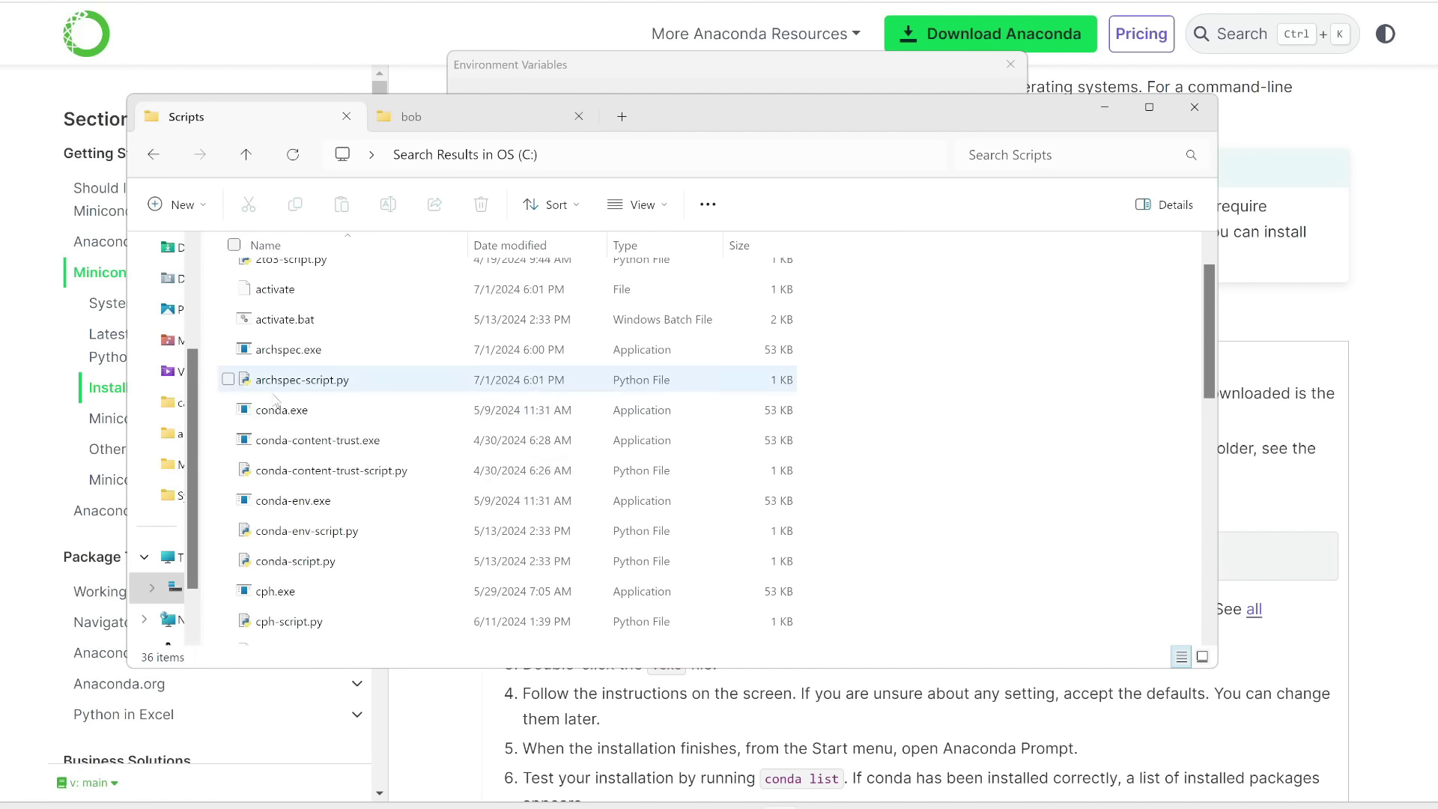
left_click(154, 154)
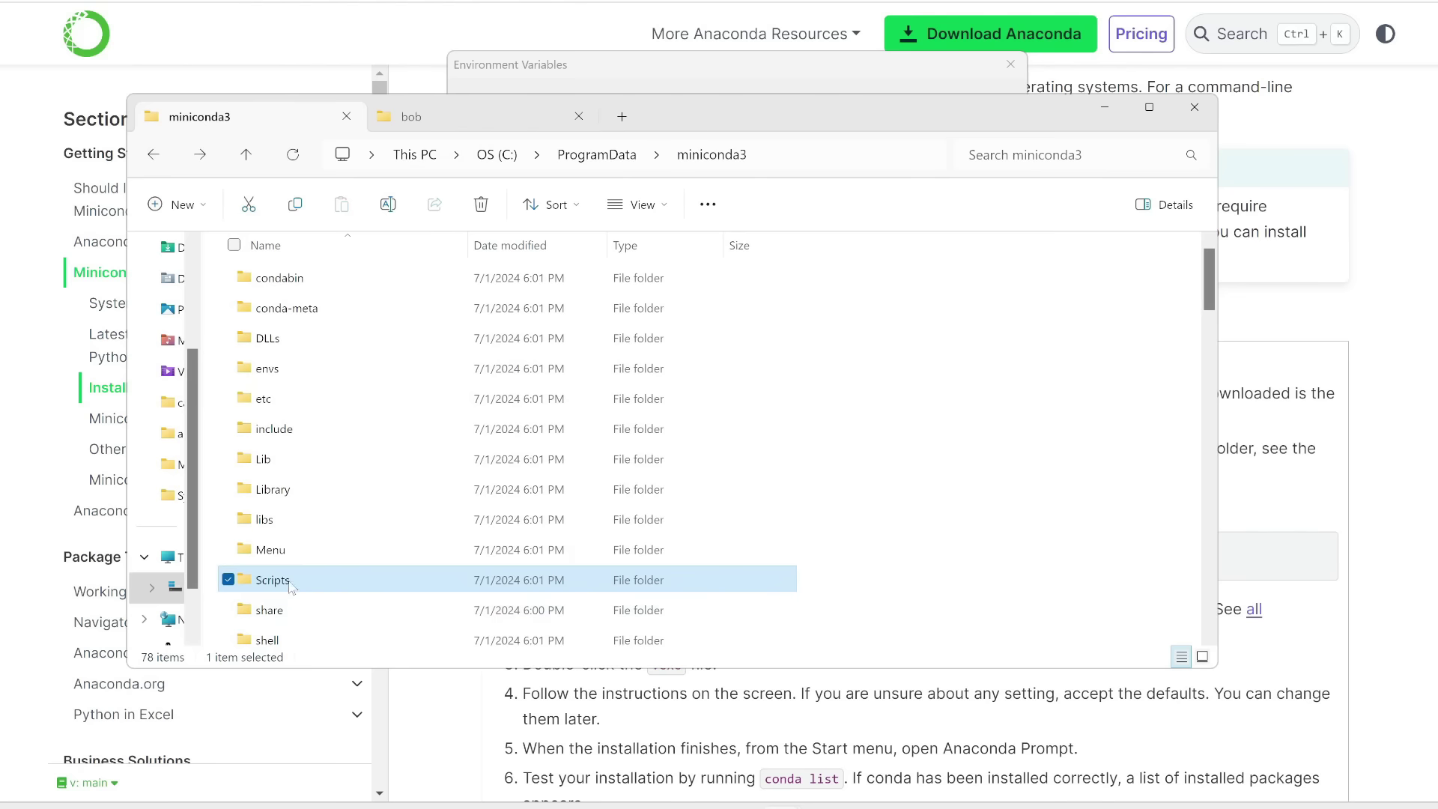
Copy the Scripts folder's path, add C:\ProgramData\miniconda3\Scripts as a new user Path entry, and save all the environment variable changes
right_click(284, 591)
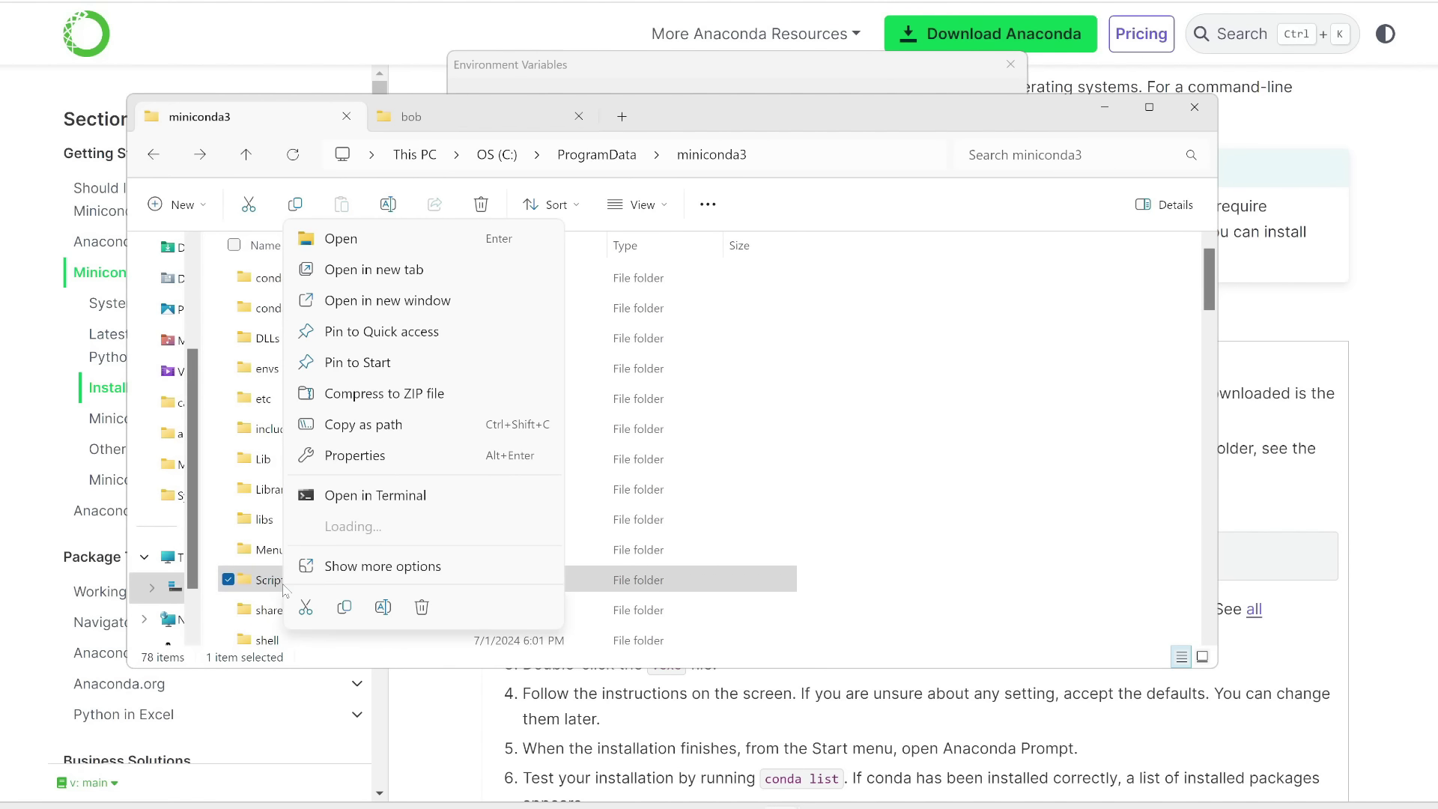
left_click(375, 424)
left_click(659, 75)
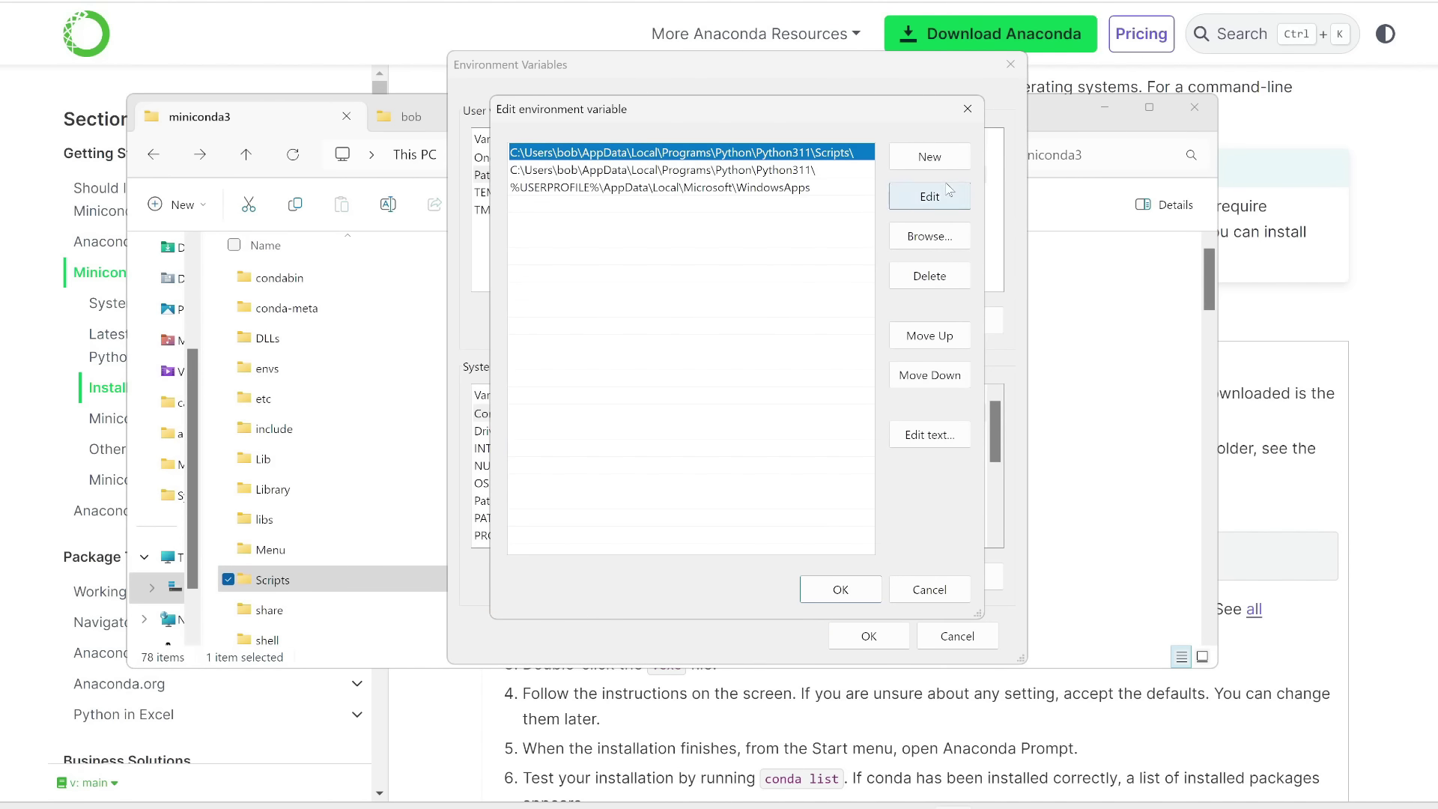
left_click(918, 160)
key("ctrl+v")
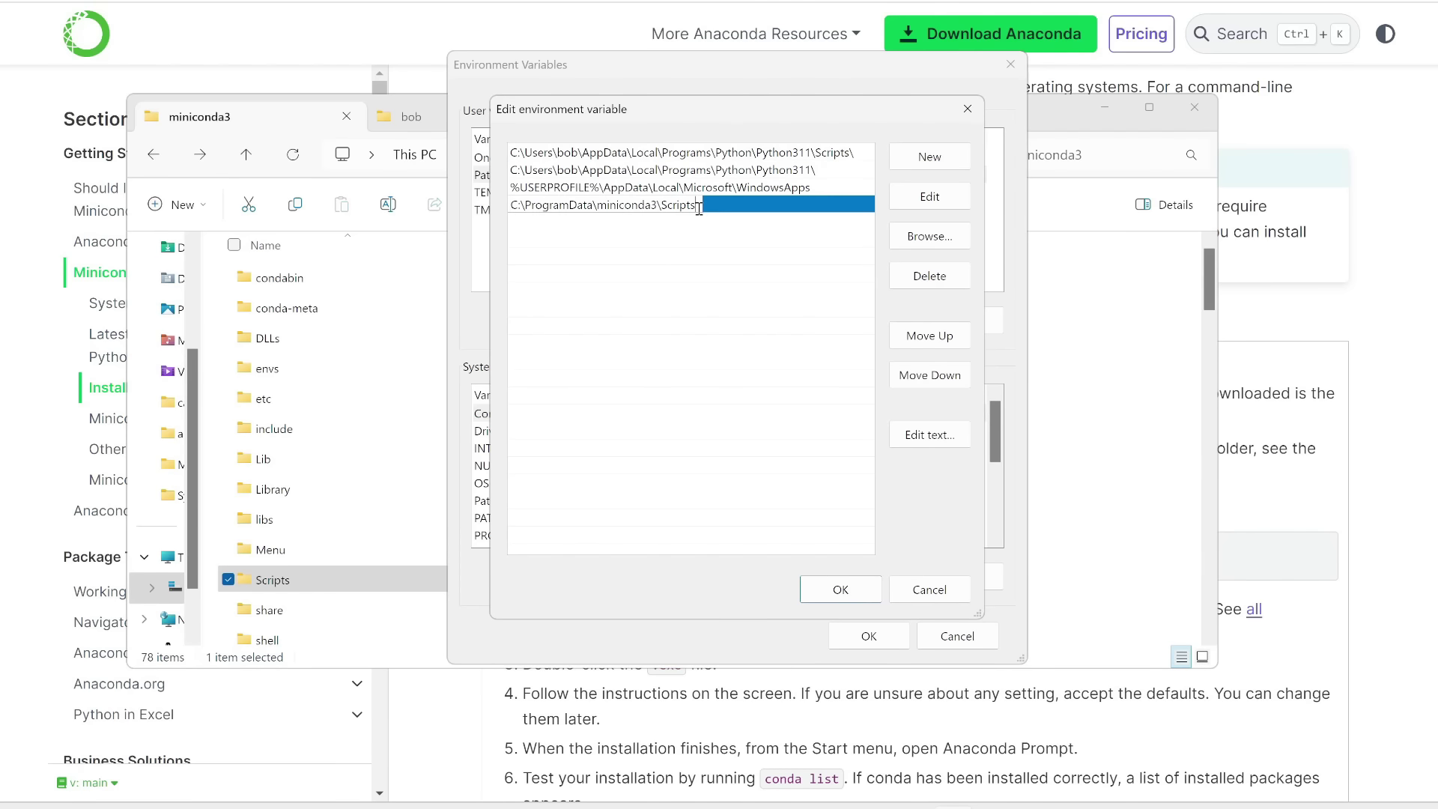
left_click(842, 590)
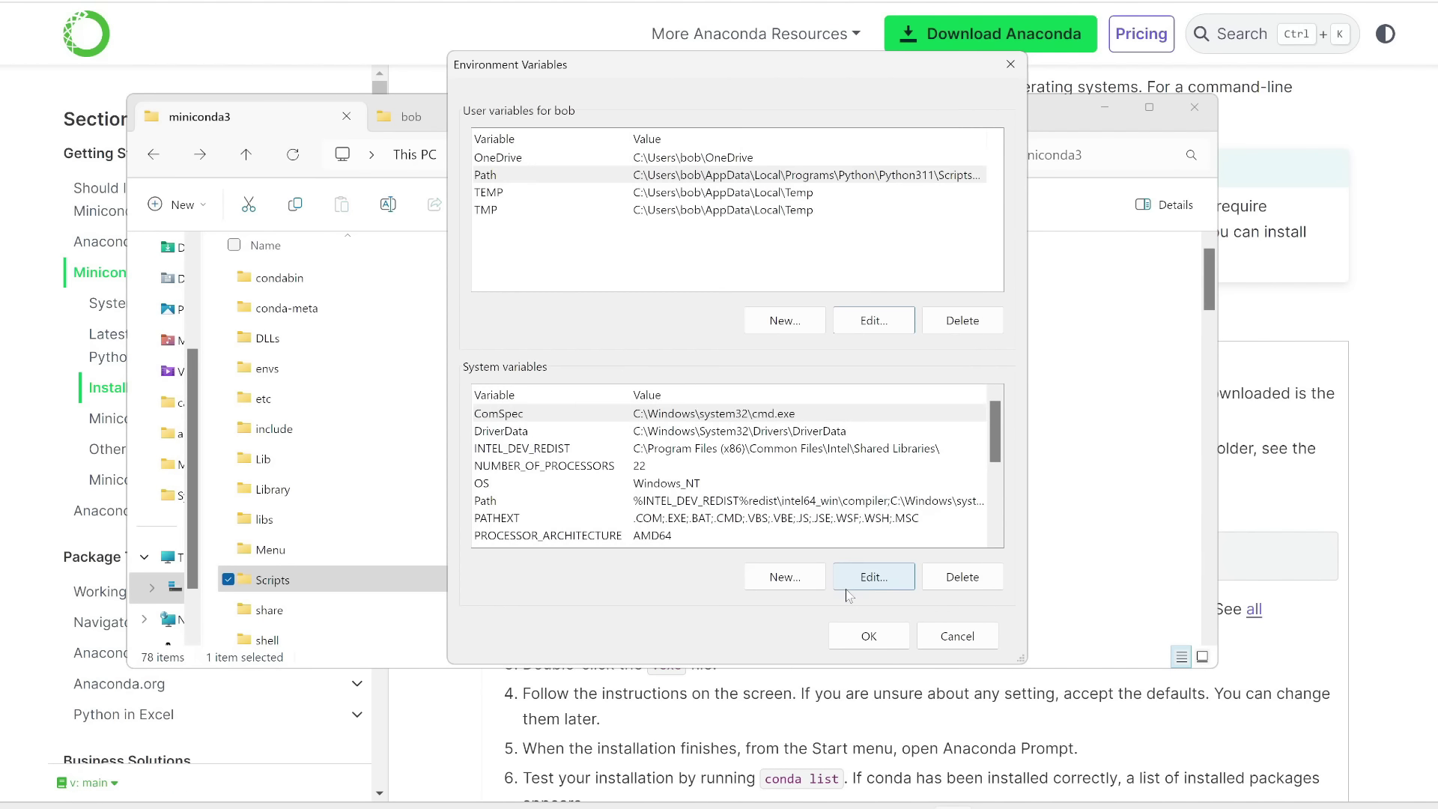
left_click(868, 636)
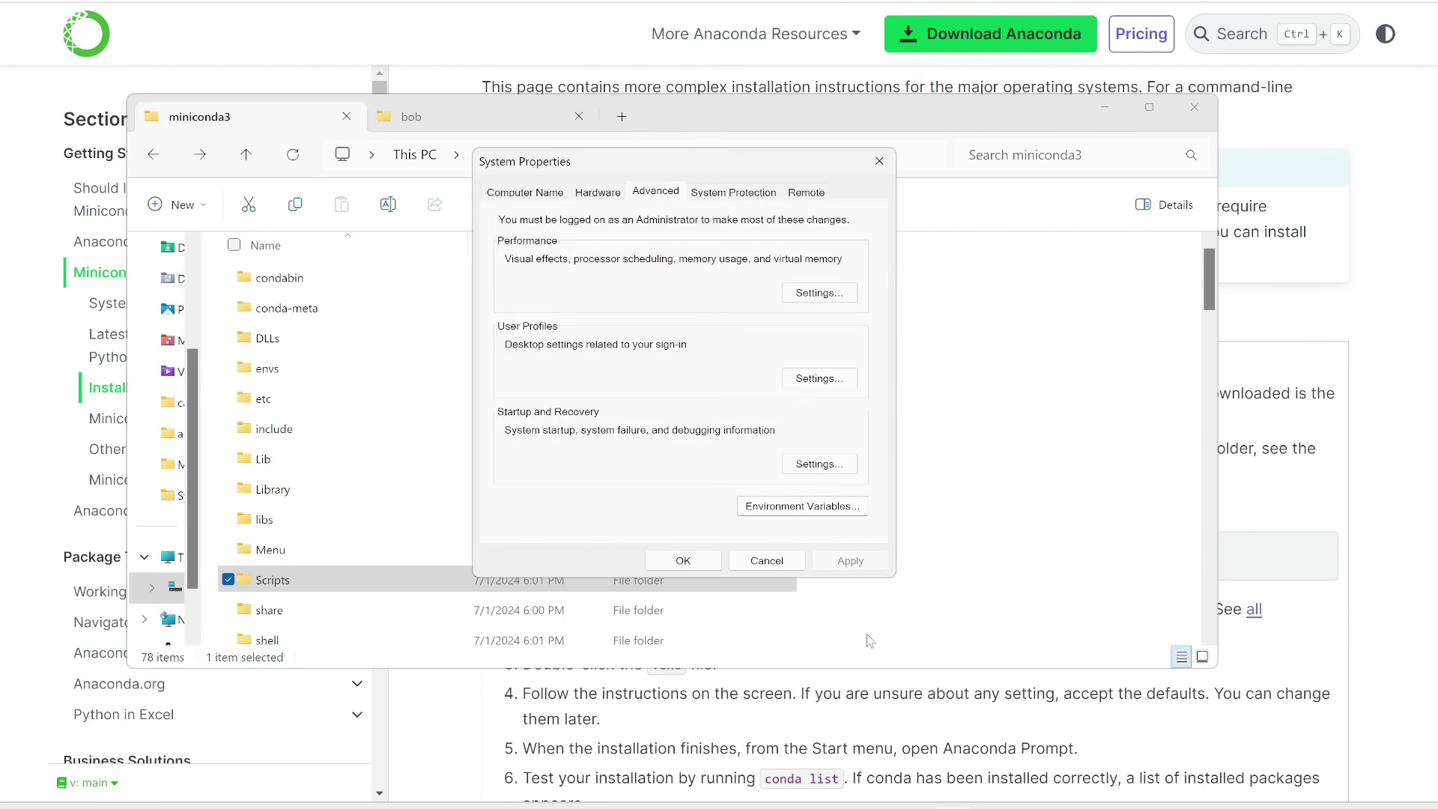
left_click(683, 561)
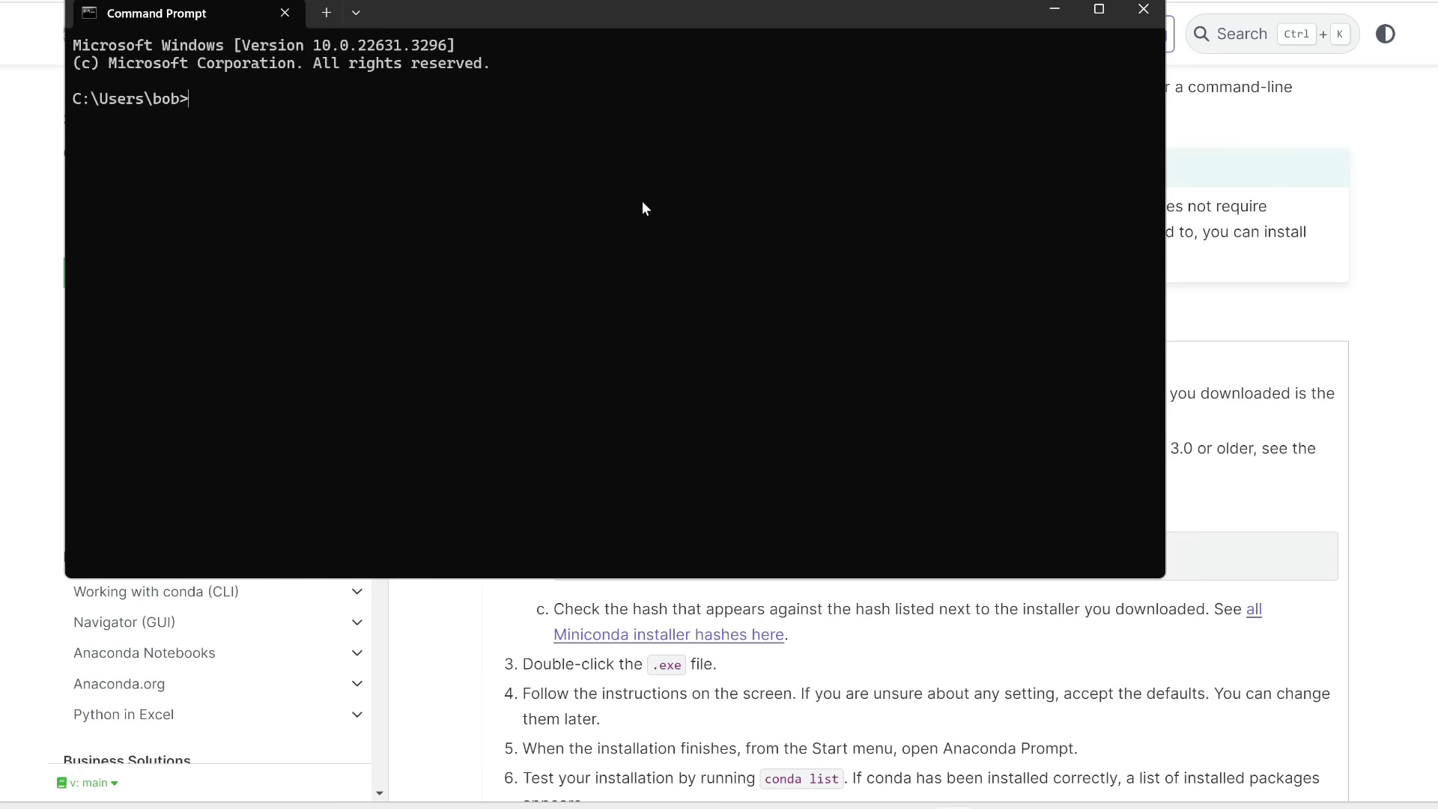
Run conda --version in a newly opened Command Prompt to recheck the installation
left_click_drag(442, 20, 582, 172)
type("conda --version")
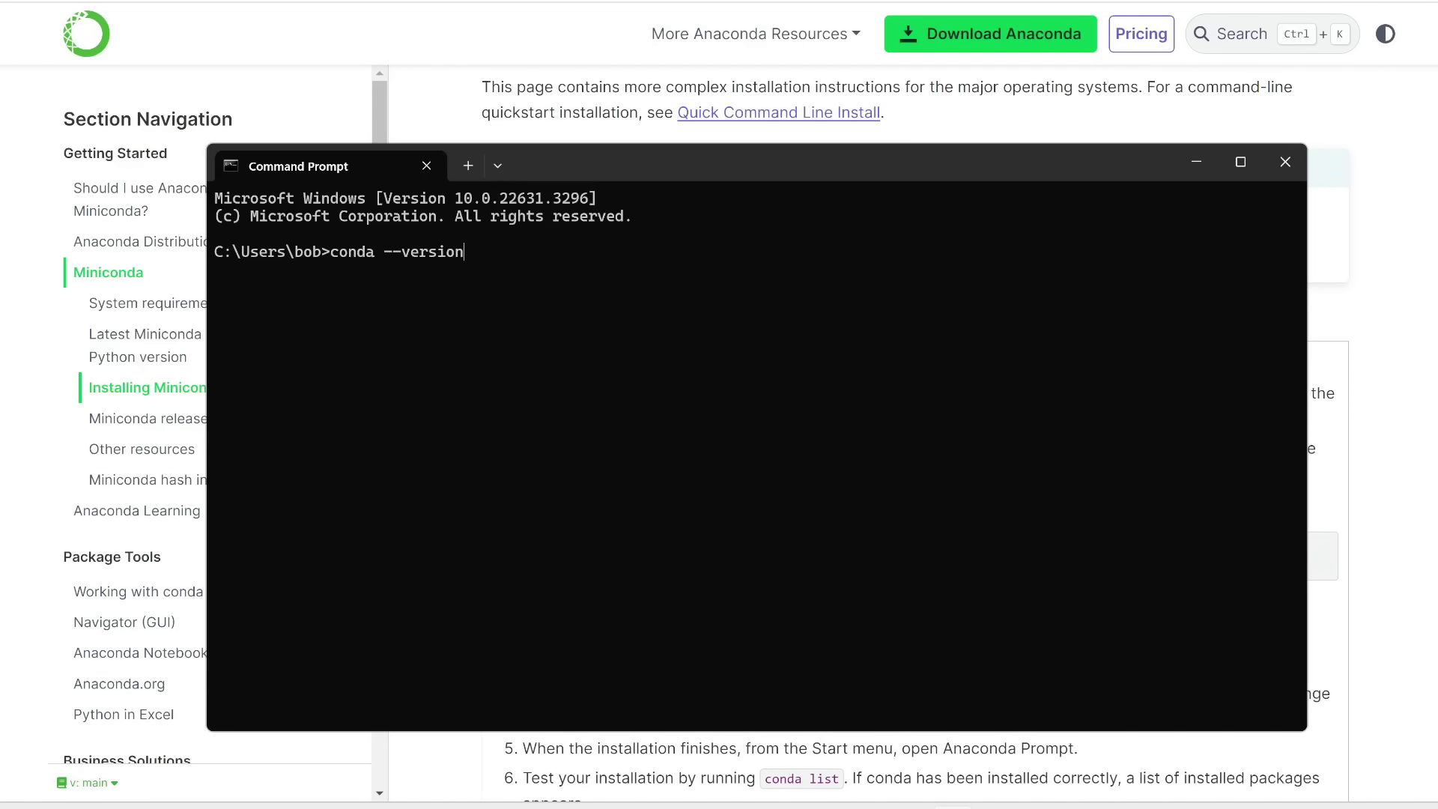
key("Return")
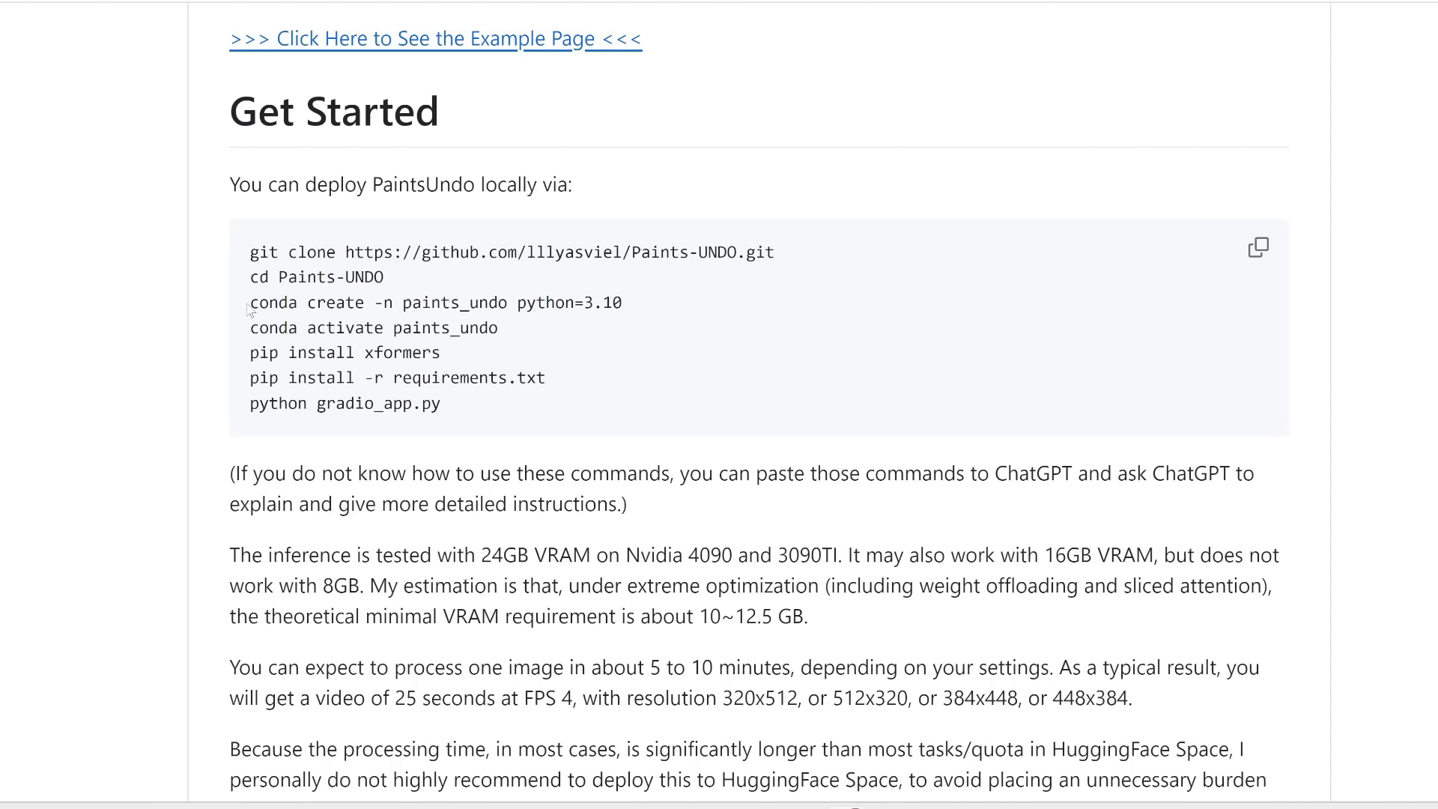
Copy the README's conda create -n paints_undo python=3.10 command, run it in the Paints-UNDO Command Prompt, and approve the package installation with y
left_click_drag(249, 310, 691, 307)
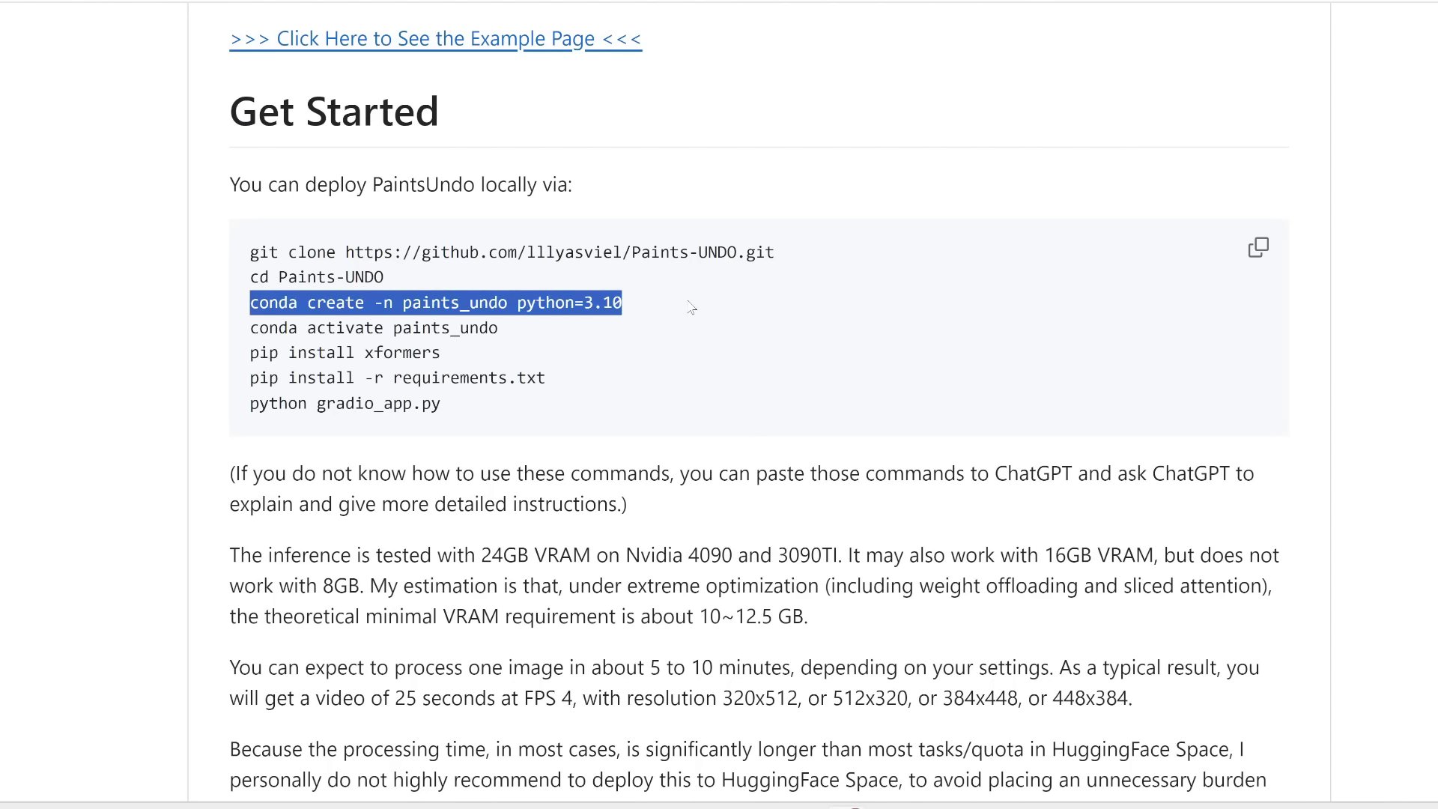
key("ctrl+c")
key("alt+Tab")
key("ctrl+v")
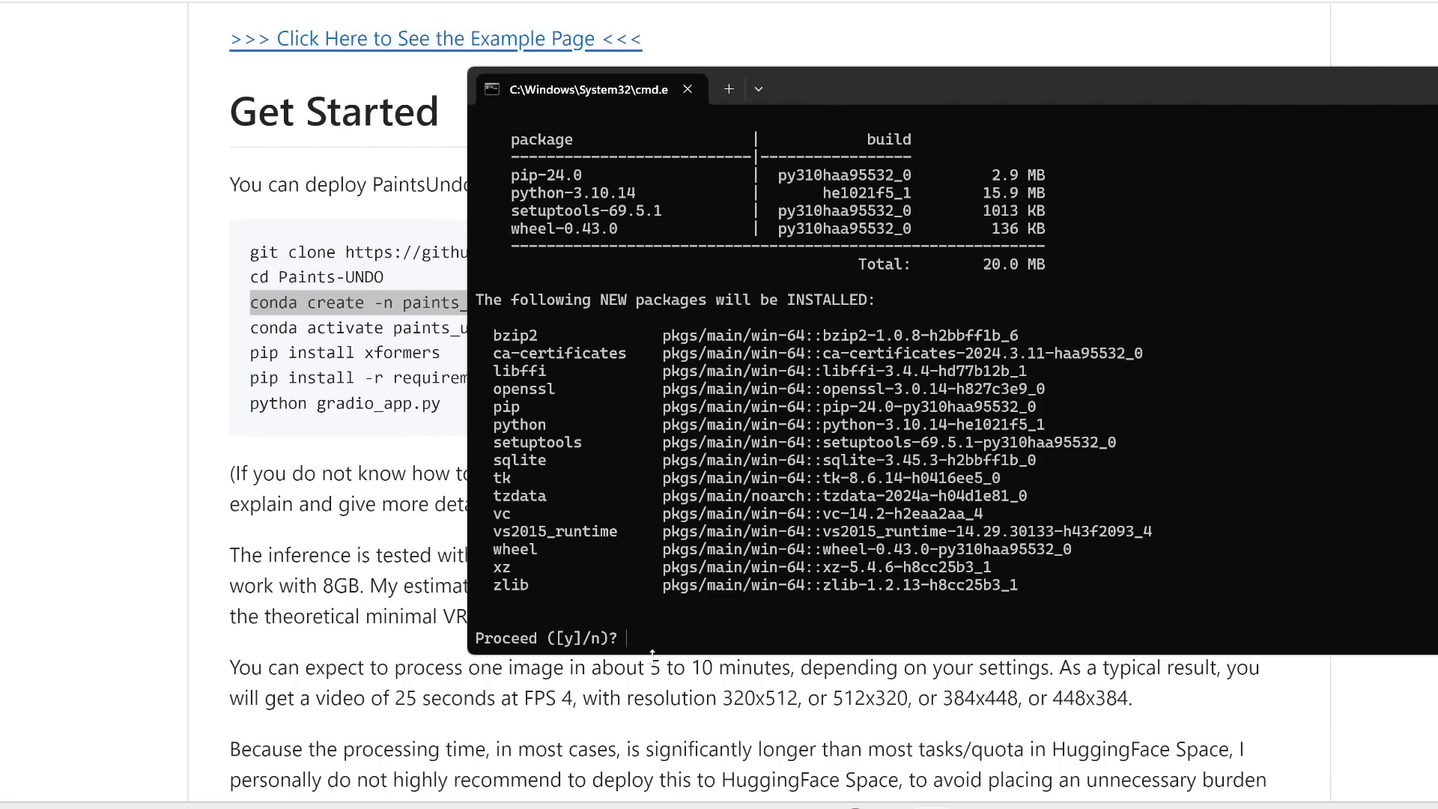
type("y")
key("Return")
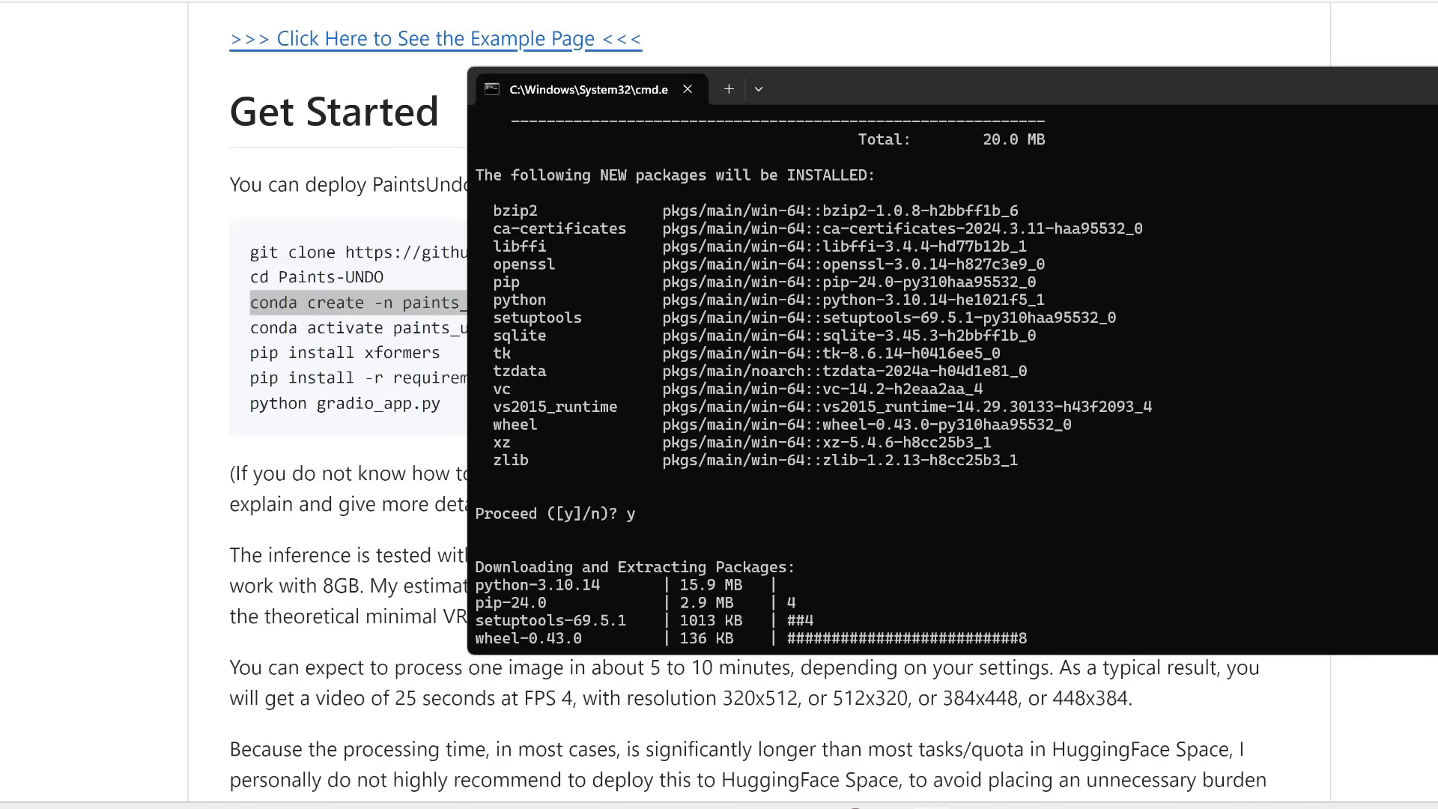
left_click_drag(877, 83, 692, 65)
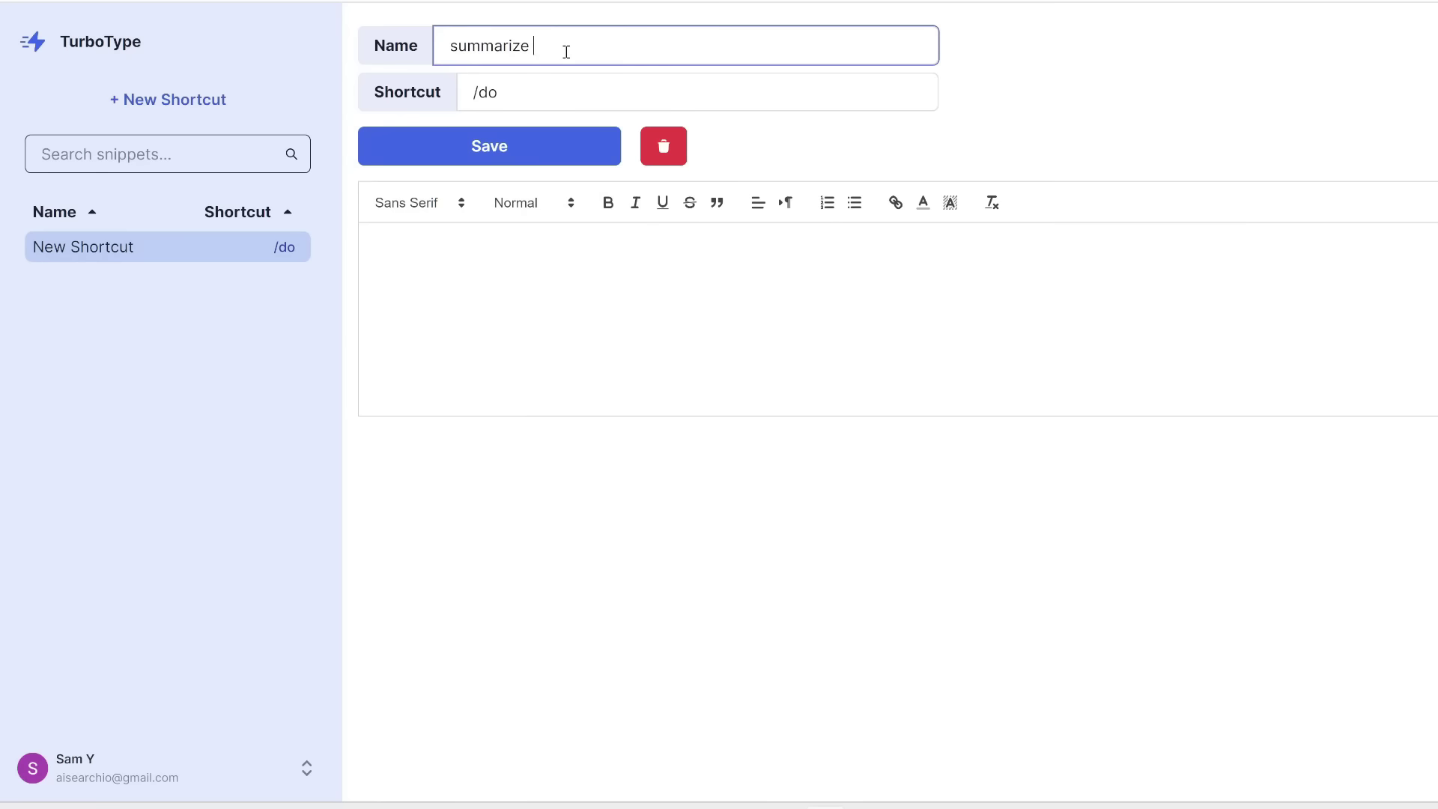
In TurboType, name the new shortcut summarize and set its trigger to /sum
key("Return")
left_click(527, 90)
key("BackSpace")
key("BackSpace")
type("sum")
Enter the snippet text "Summarize this article in one paragraph. Use concise, non-technical terms. Use a professional, educational tone." and save it
left_click(545, 297)
type("Summarize")
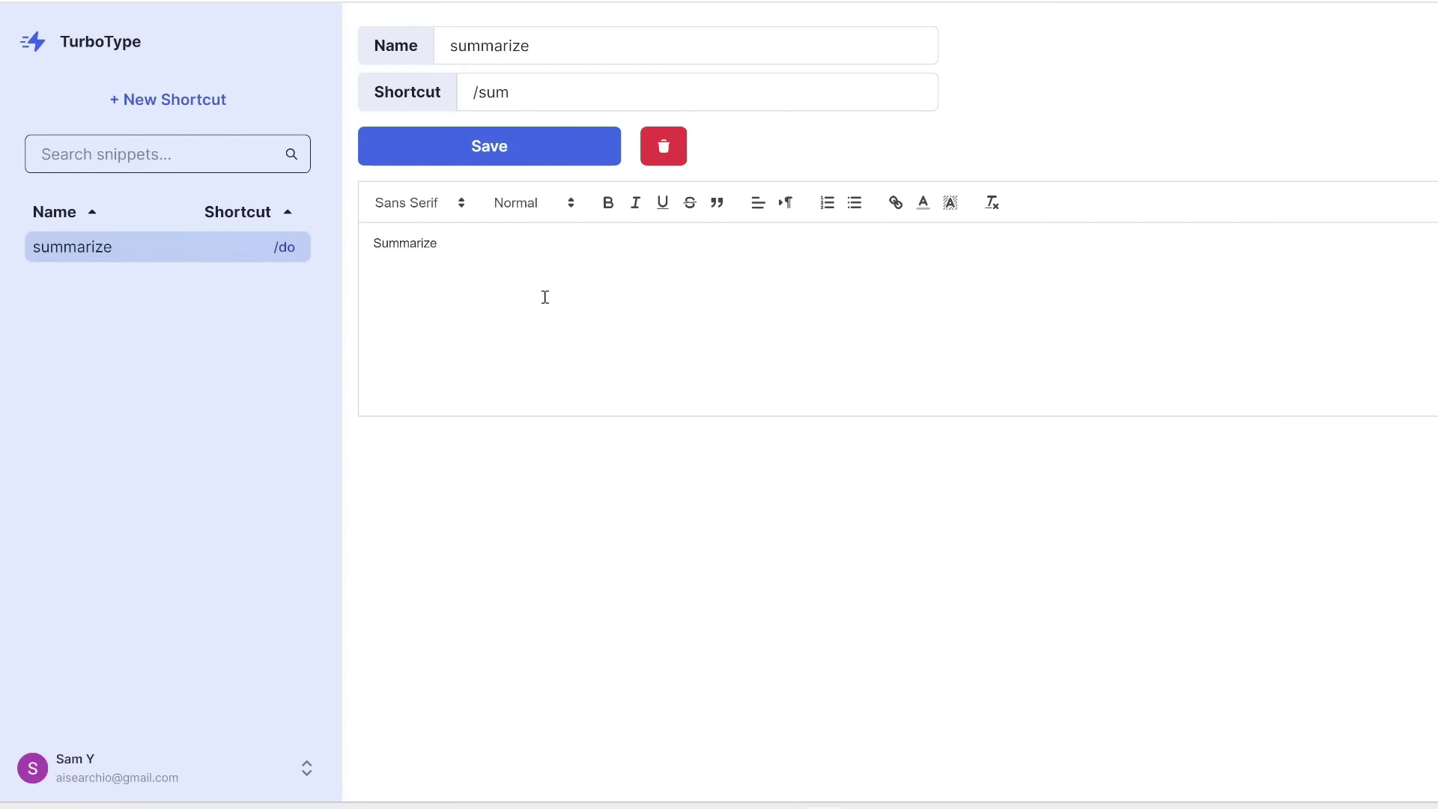
type(" this article in one paragraph. Use concise, non-technical terms. Use a professional, educational tone.")
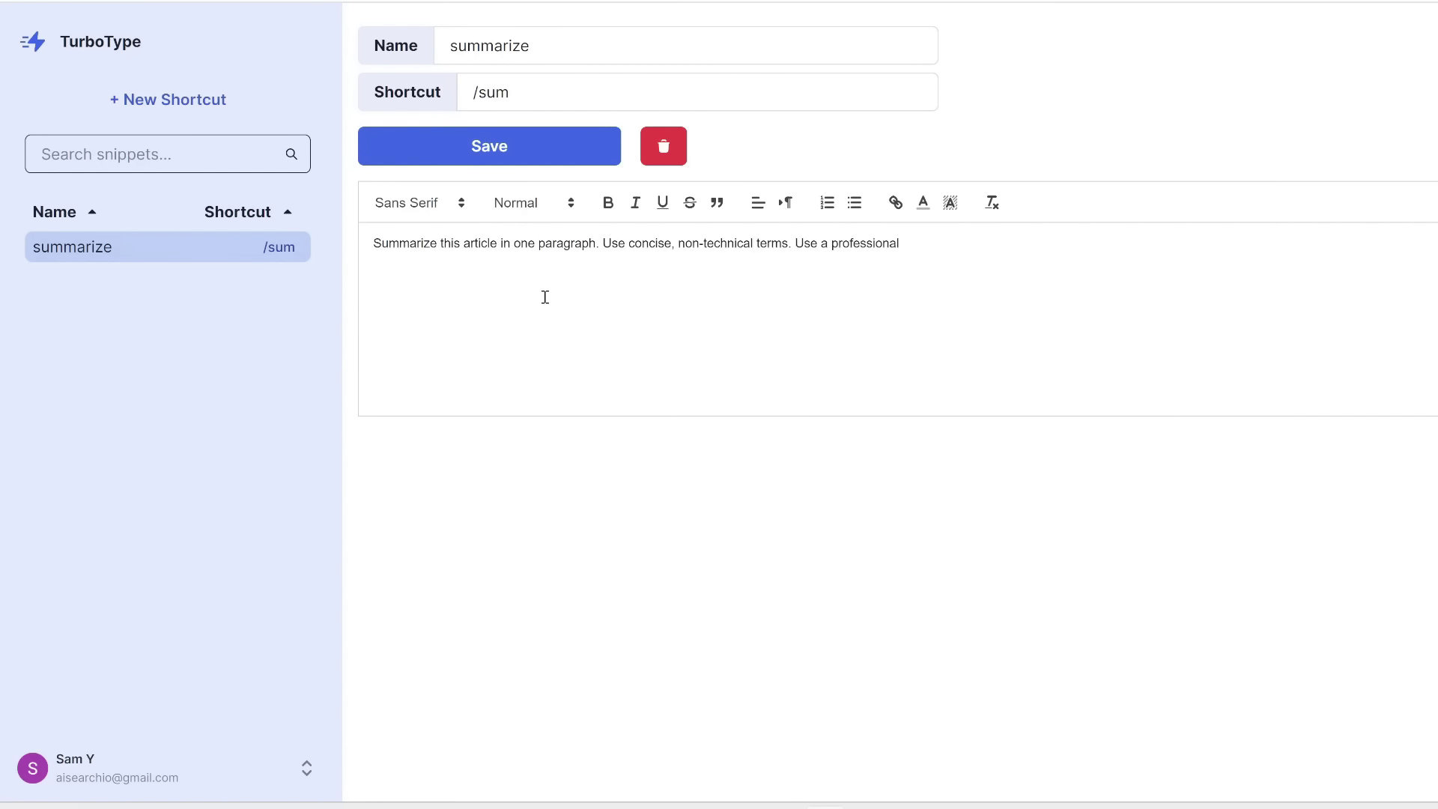
left_click(497, 149)
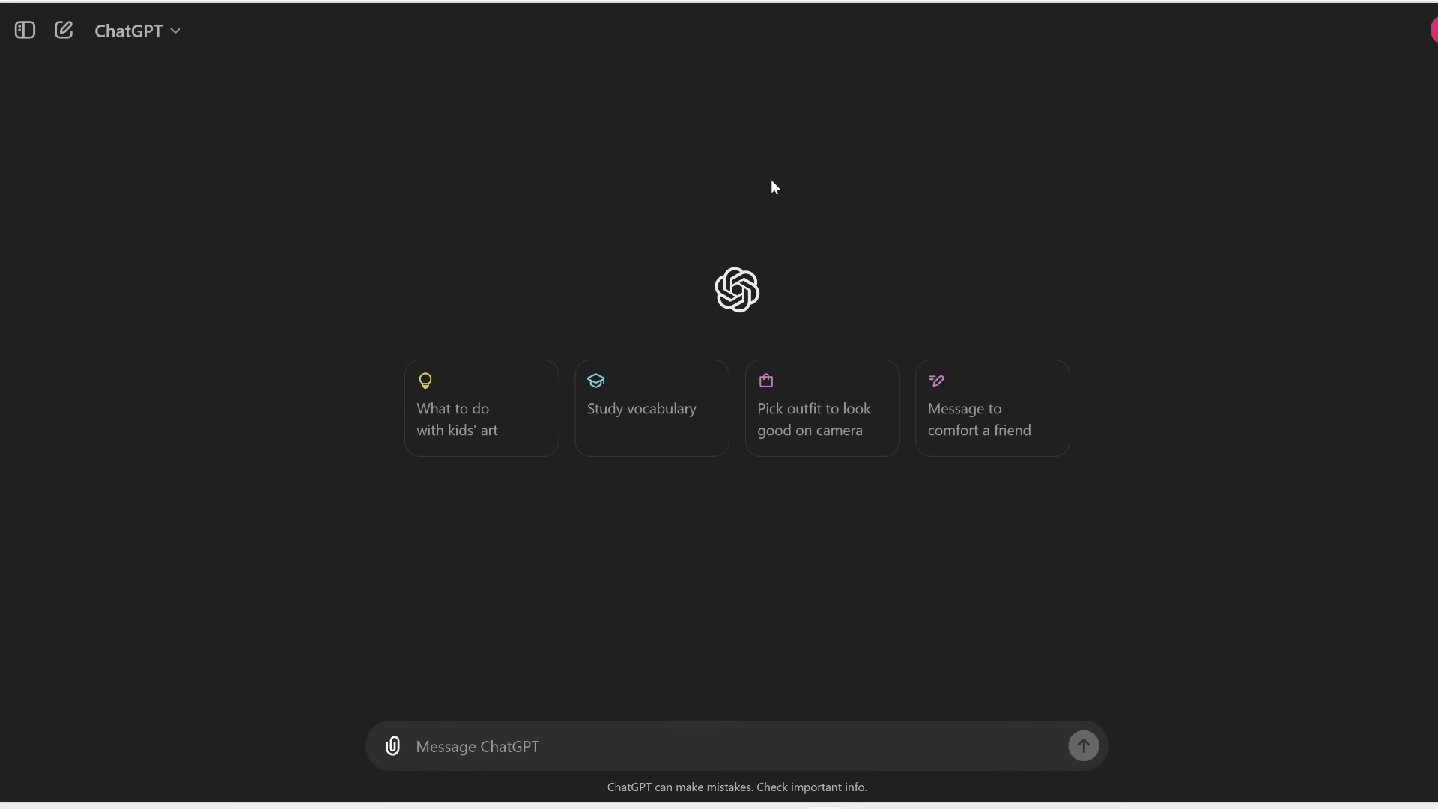